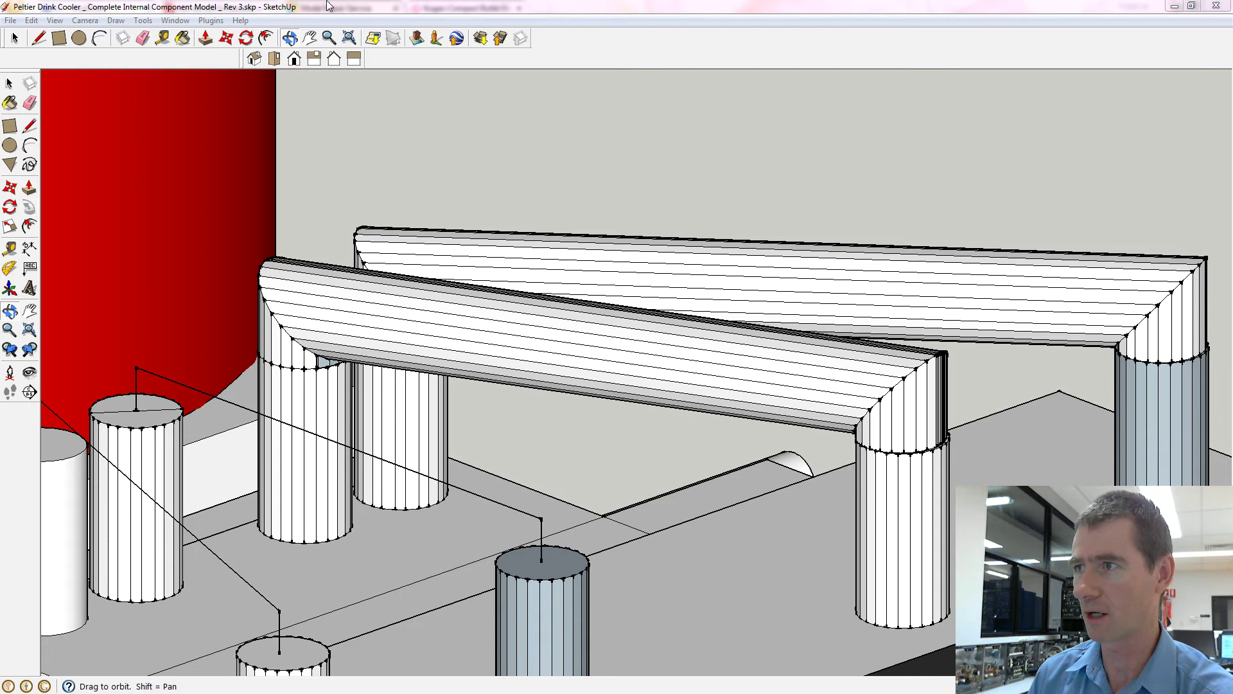
Zoom Extents to fit the whole Peltier drink cooler model in the viewport
{"action": "left_click", "coordinate": [348, 39]}
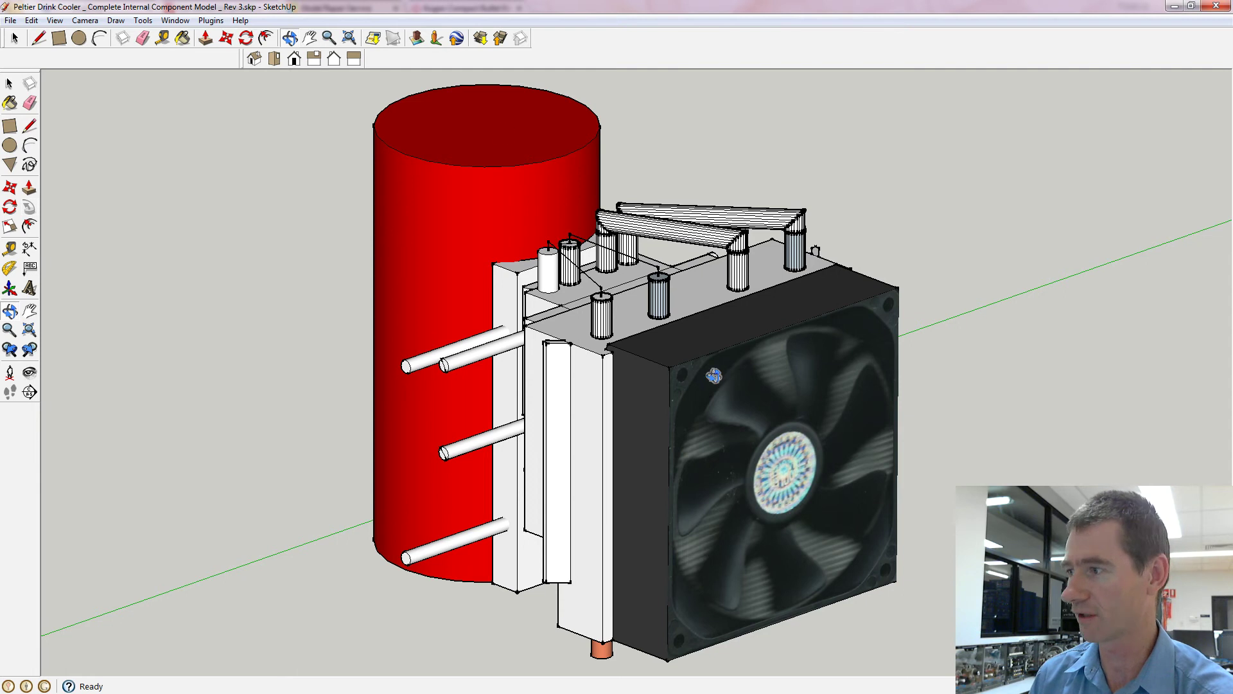
Orbit around the cooler and zoom to an angled close view of the heat-pipe block and fan
{"action": "left_click_drag", "start_coordinate": [384, 293], "coordinate": [638, 379]}
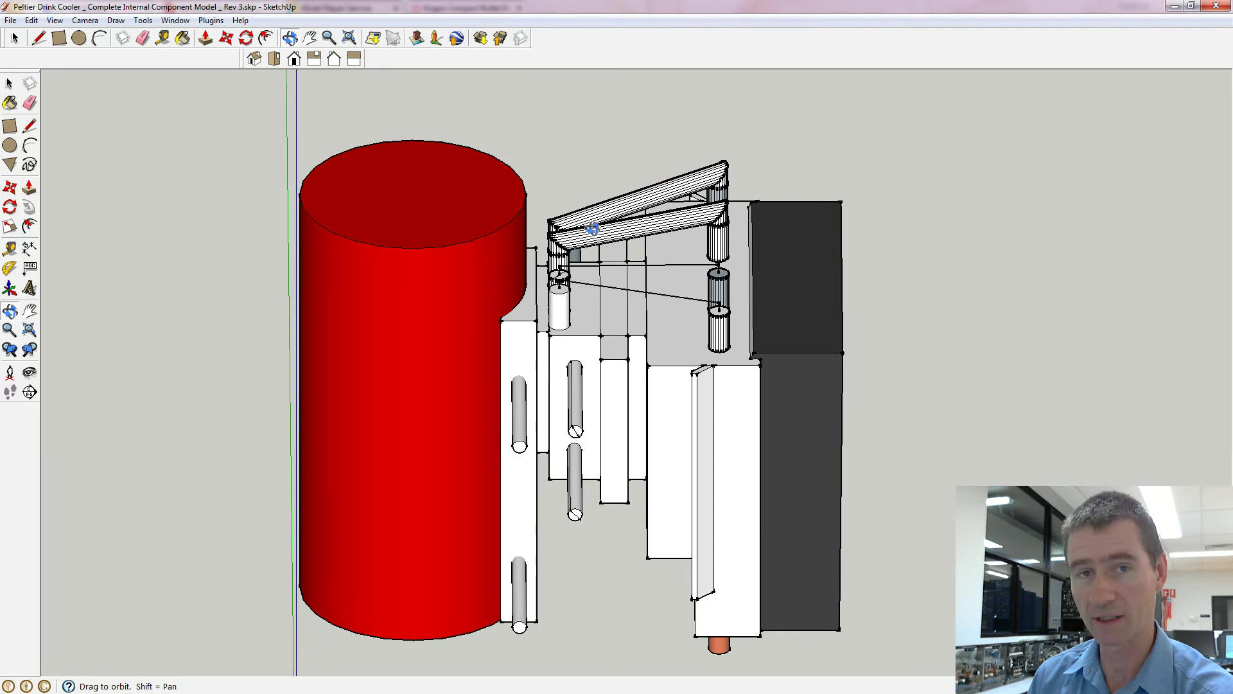
{"action": "left_click_drag", "start_coordinate": [663, 276], "coordinate": [465, 366]}
{"action": "scroll", "coordinate": [551, 339], "scroll_direction": "up", "scroll_amount": 5}
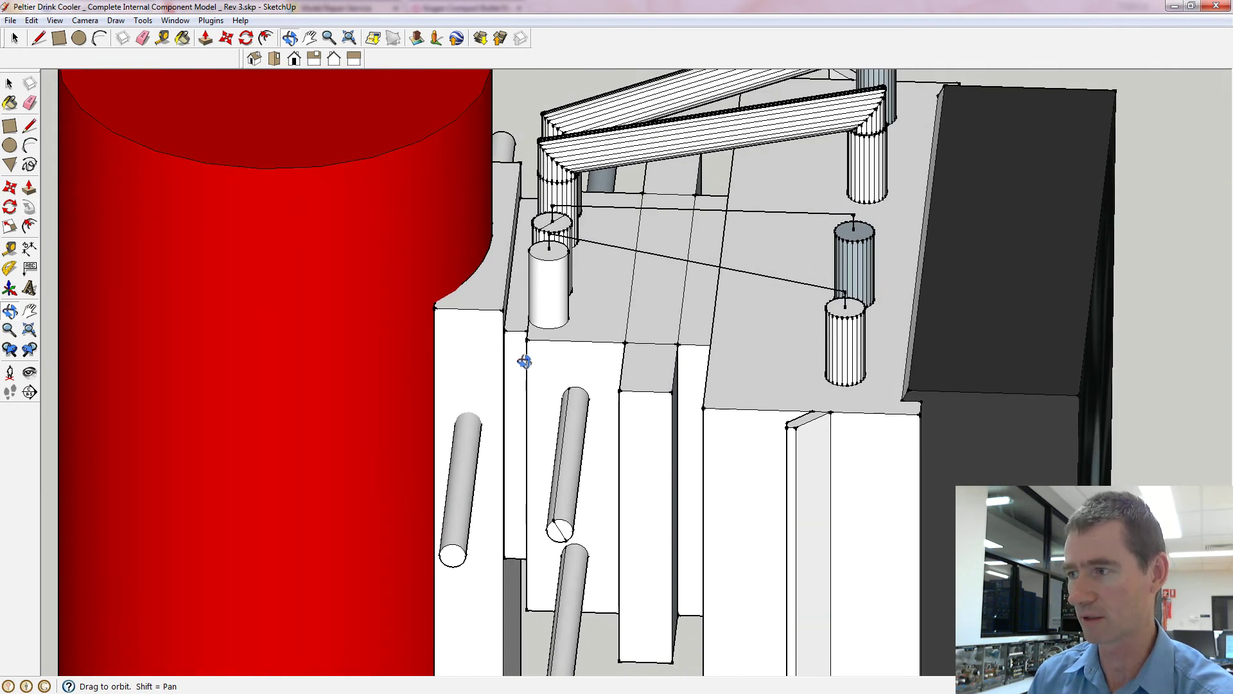
{"action": "scroll", "coordinate": [522, 357], "scroll_direction": "down", "scroll_amount": 3}
{"action": "left_click_drag", "start_coordinate": [579, 391], "coordinate": [759, 399]}
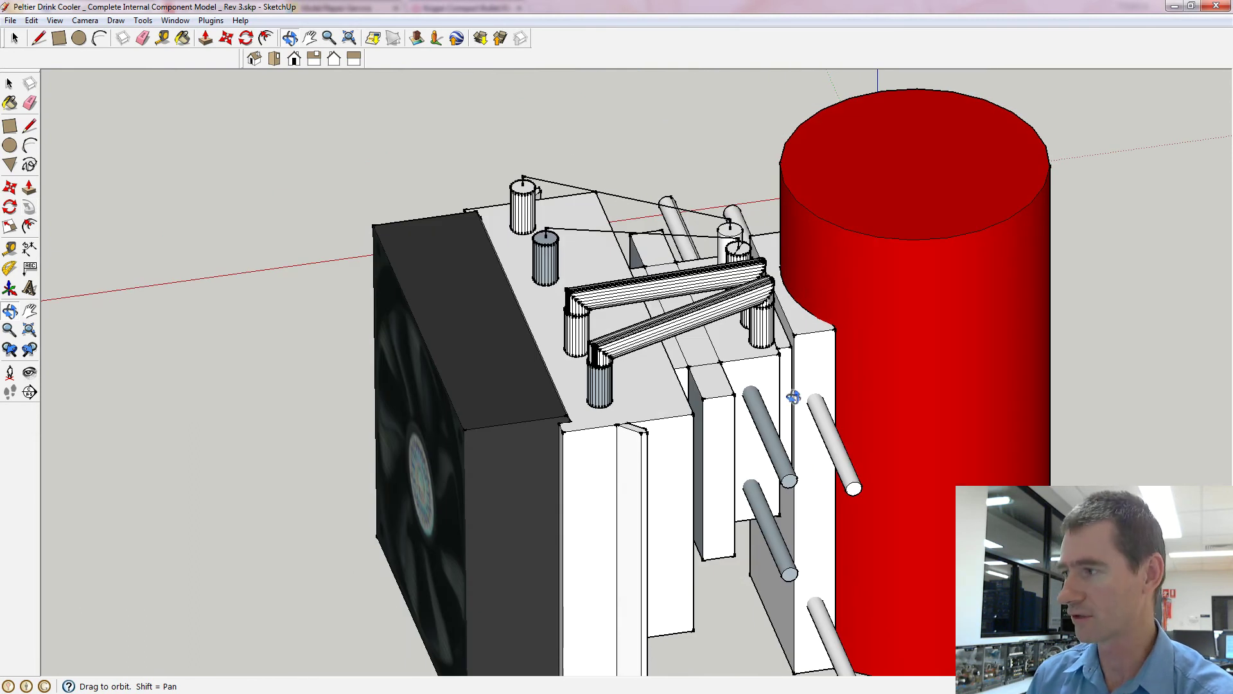
{"action": "left_click_drag", "start_coordinate": [829, 465], "coordinate": [743, 428]}
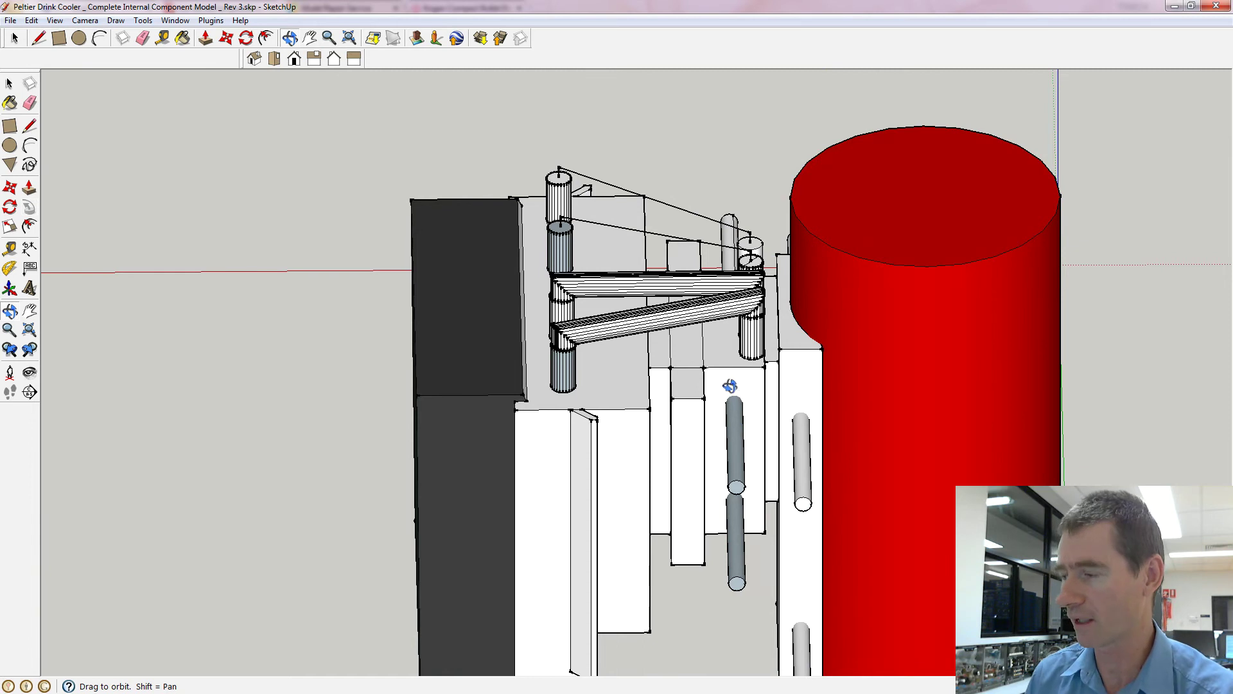
{"action": "mouse_move", "coordinate": [745, 421]}
{"action": "left_mouse_down"}
{"action": "mouse_move", "coordinate": [755, 411]}
{"action": "mouse_move", "coordinate": [774, 424]}
{"action": "mouse_move", "coordinate": [774, 402]}
{"action": "left_mouse_up"}
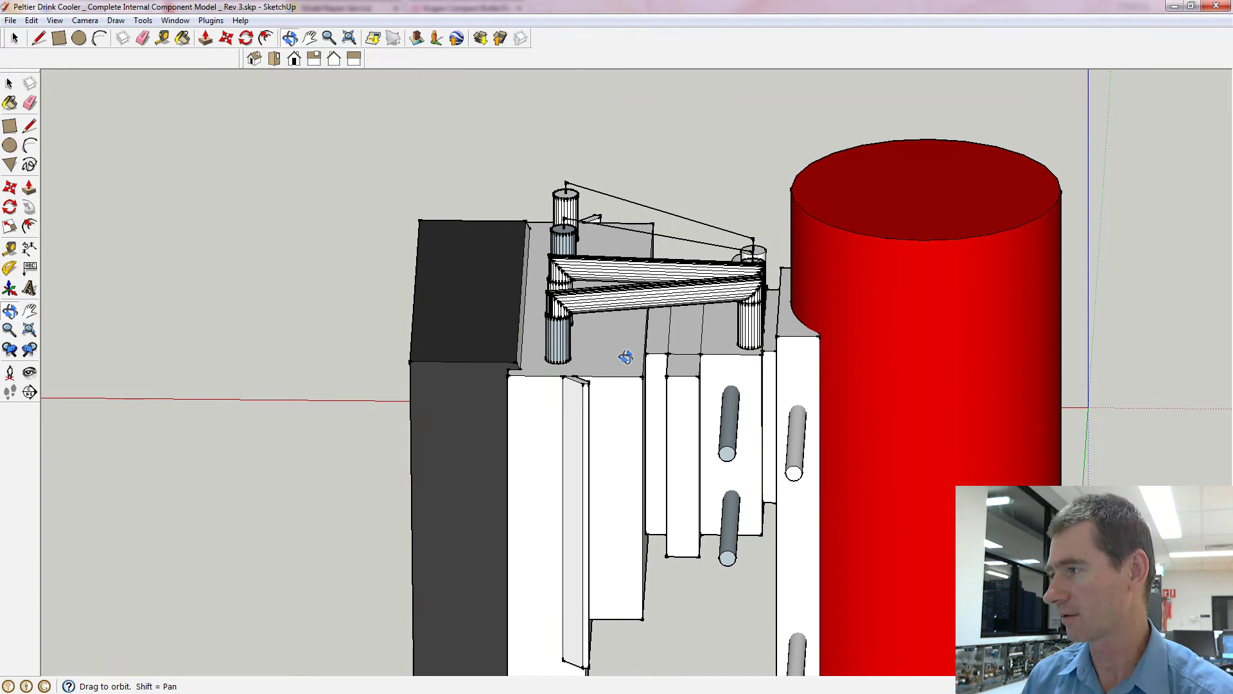
{"action": "left_click_drag", "start_coordinate": [625, 352], "coordinate": [647, 438]}
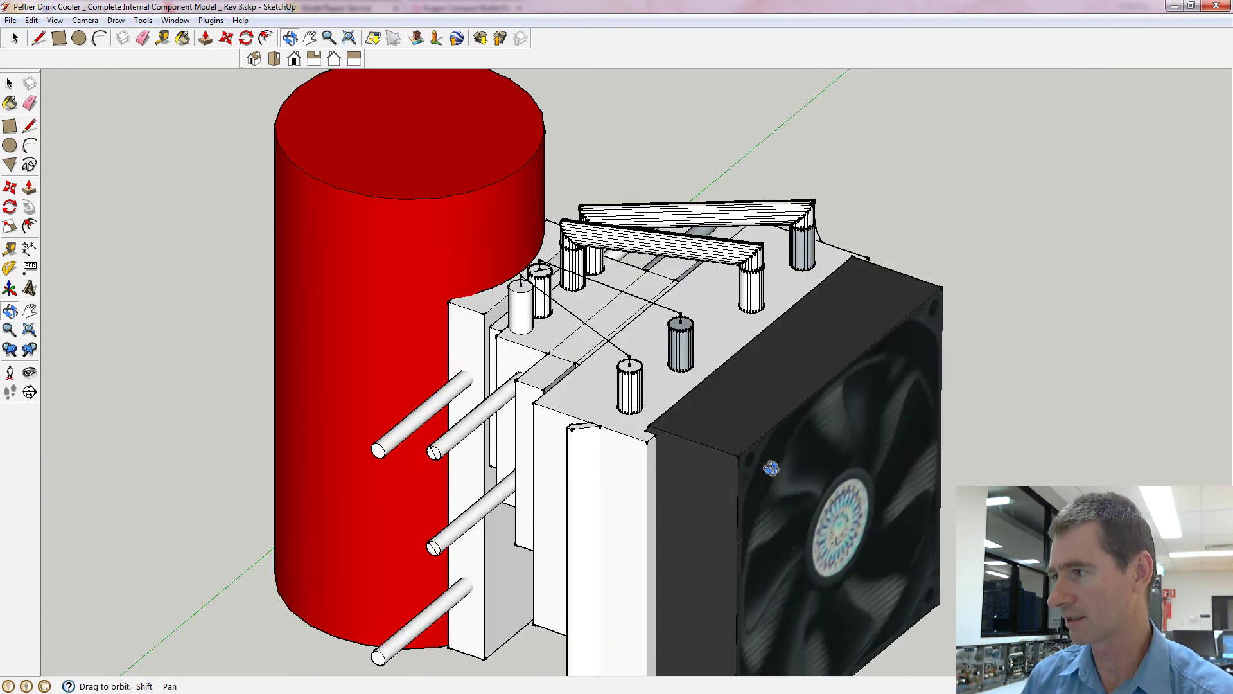
{"action": "scroll", "coordinate": [627, 440], "scroll_direction": "up", "scroll_amount": 4}
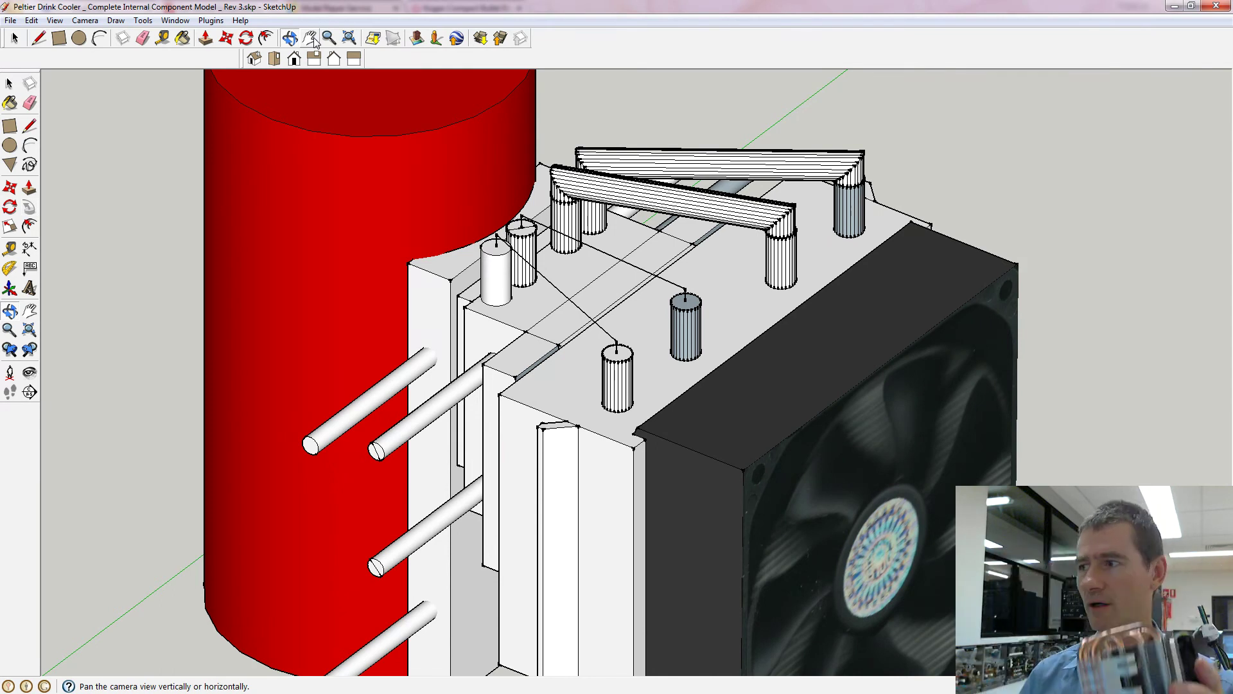
Select the bent path line joining the cylinder tops, then view it from a lower side angle
{"action": "left_click", "coordinate": [310, 37]}
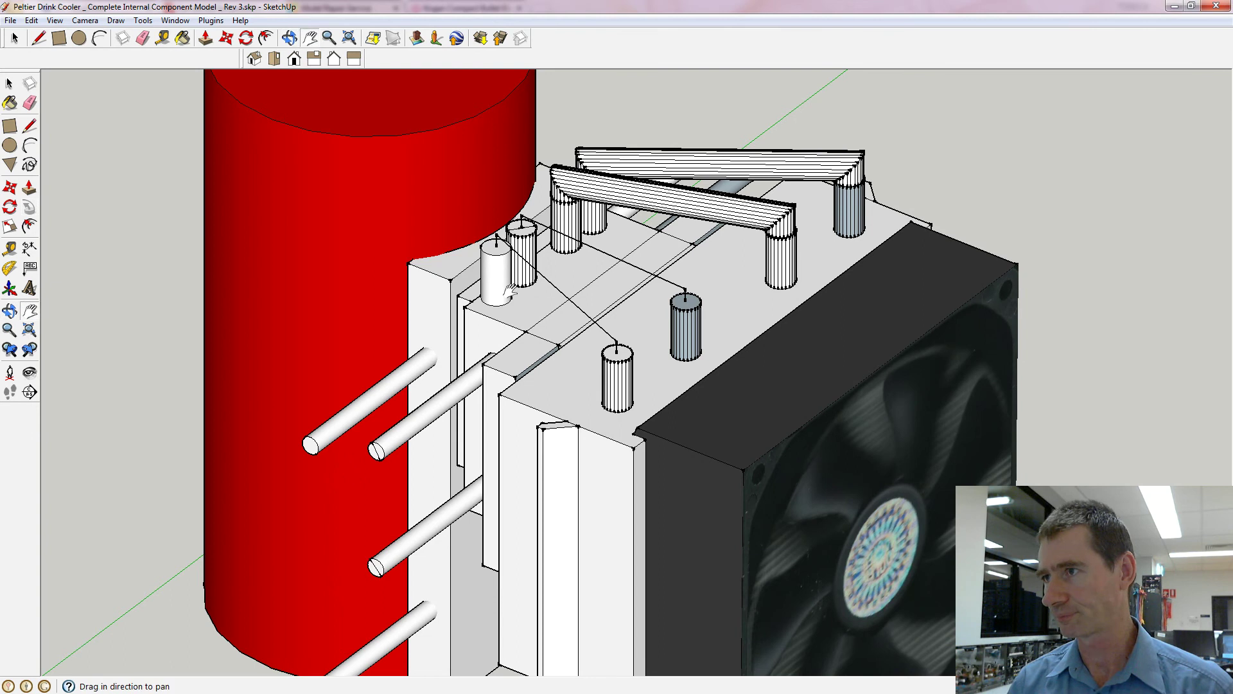
{"action": "left_click_drag", "start_coordinate": [583, 344], "coordinate": [490, 385]}
{"action": "scroll", "coordinate": [504, 334], "scroll_direction": "up", "scroll_amount": 3}
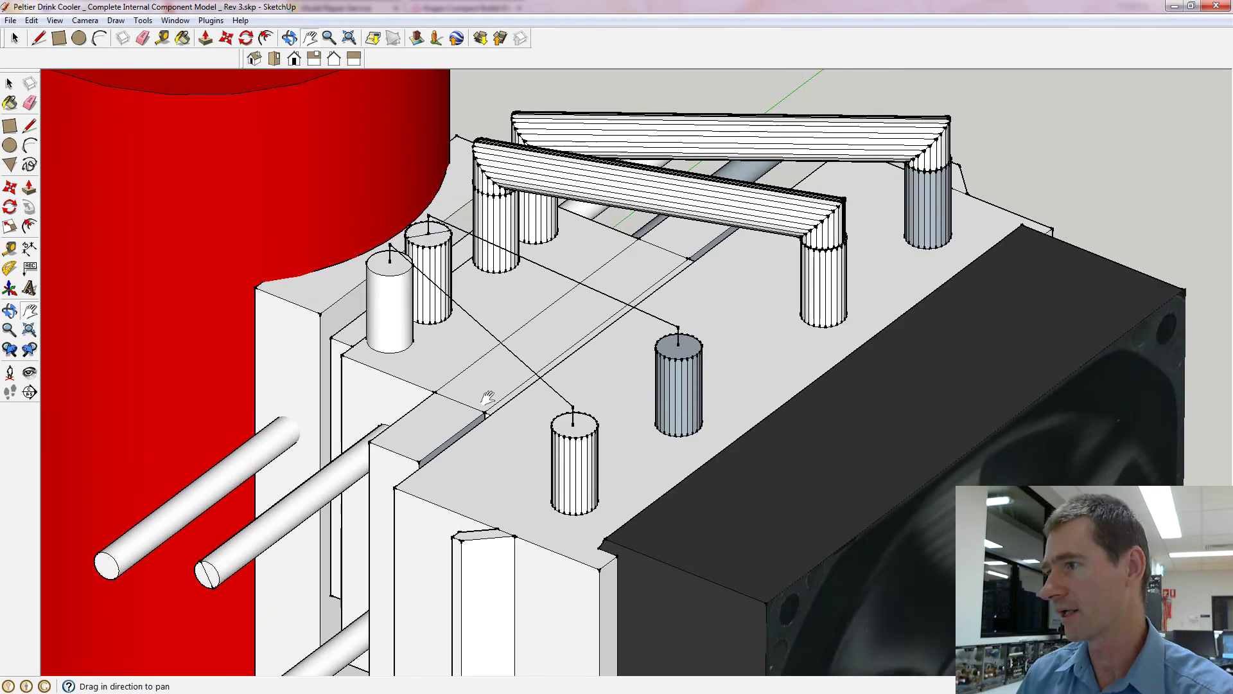
{"action": "left_click_drag", "start_coordinate": [650, 381], "coordinate": [681, 418]}
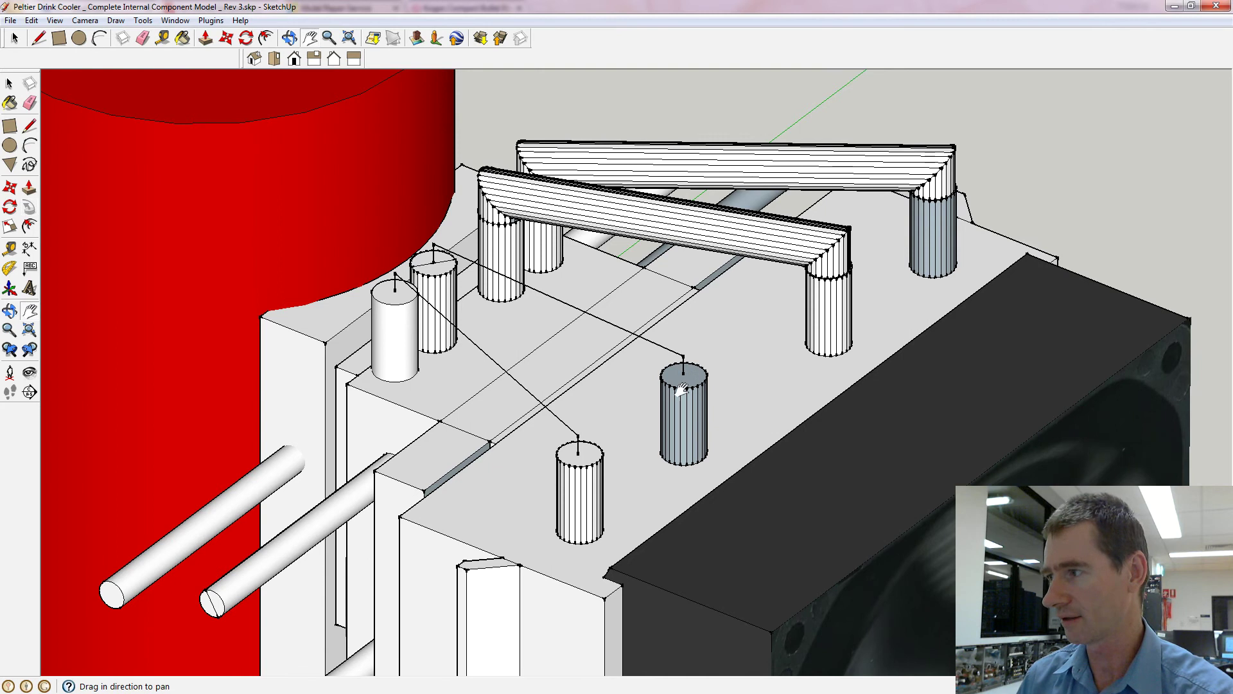
{"action": "left_click", "coordinate": [23, 45]}
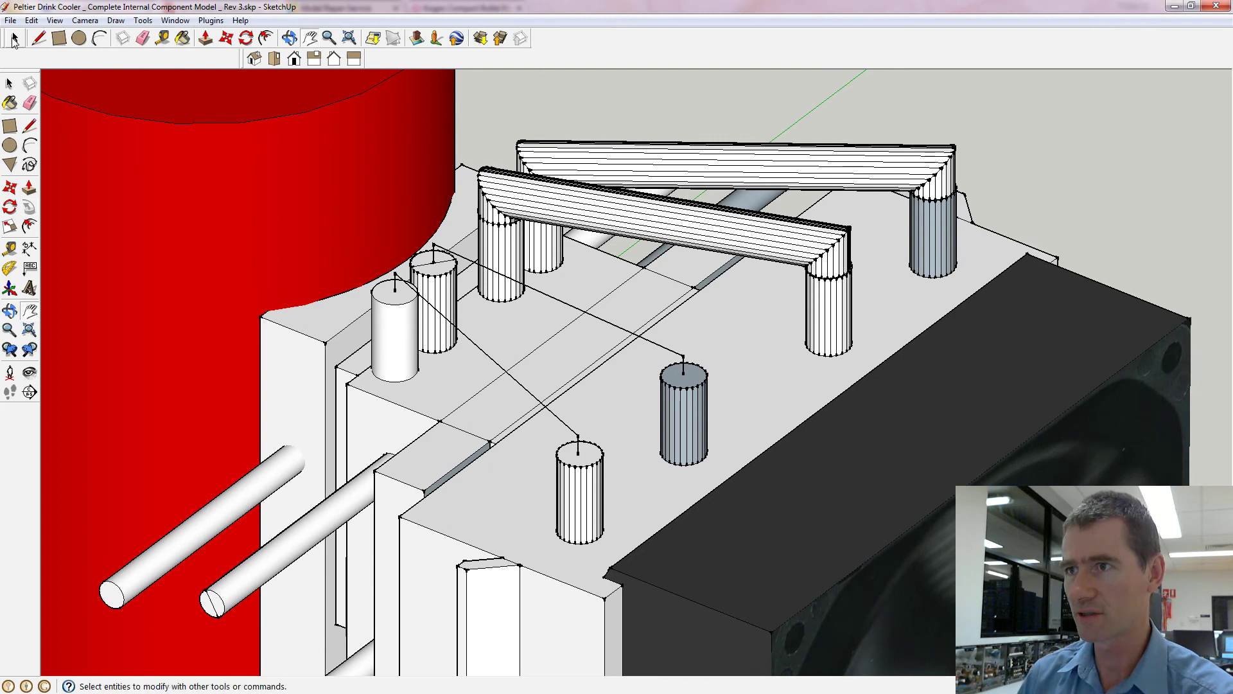
{"action": "left_click", "coordinate": [436, 258]}
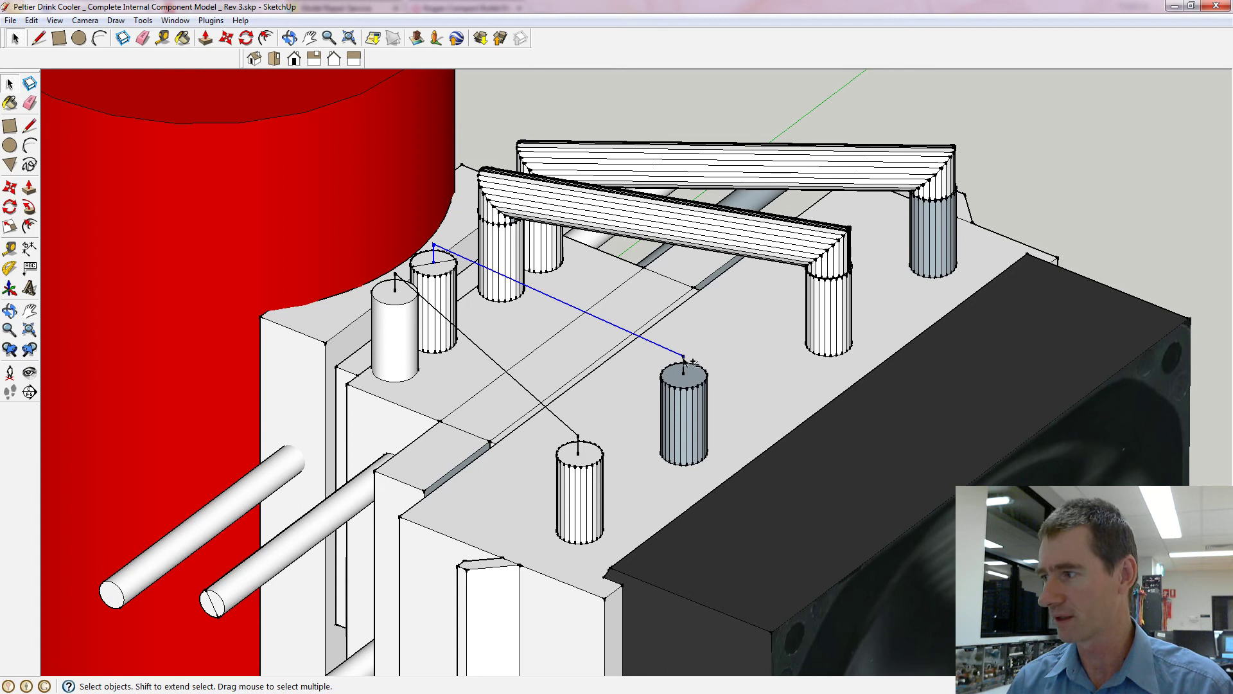
{"action": "left_click", "coordinate": [289, 38]}
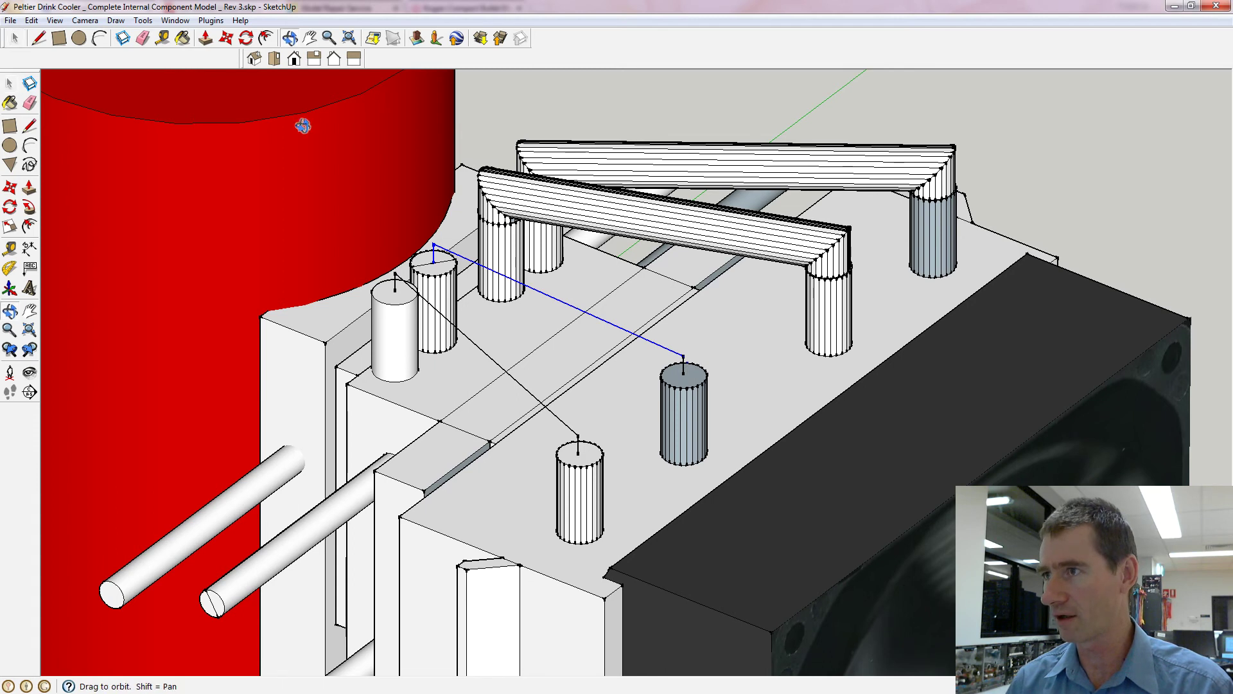
{"action": "left_click_drag", "start_coordinate": [303, 124], "coordinate": [386, 404]}
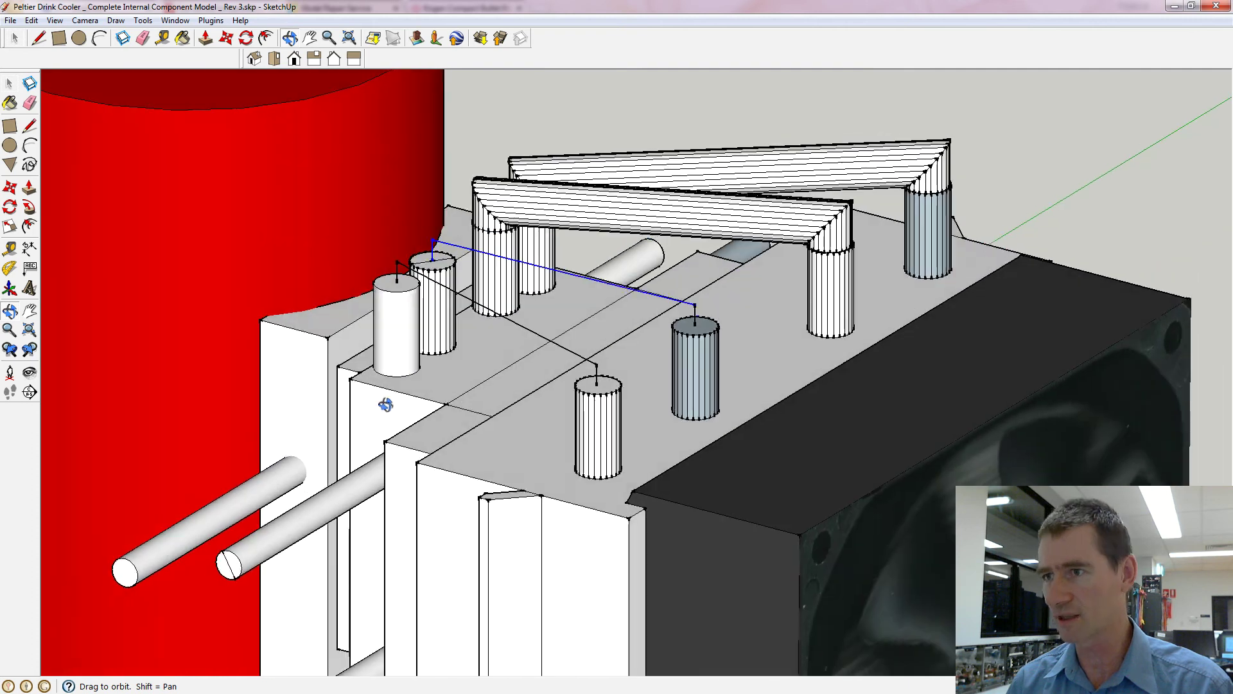
{"action": "left_click", "coordinate": [31, 209]}
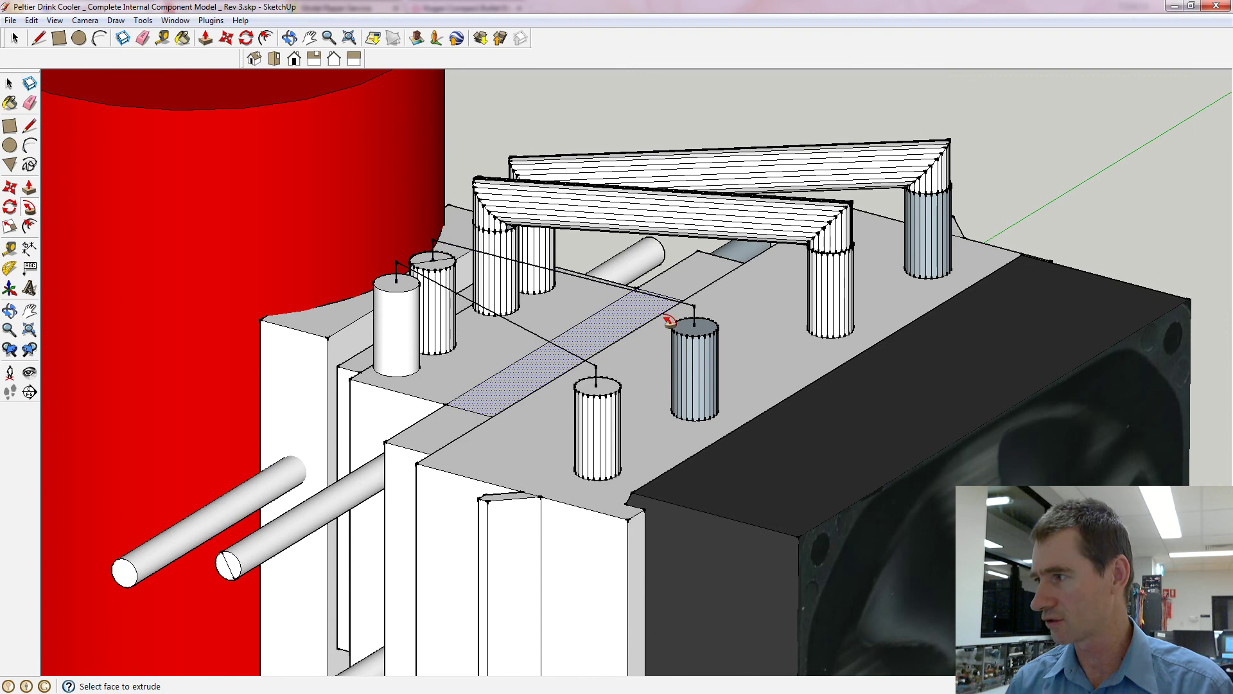
{"action": "left_click", "coordinate": [708, 329]}
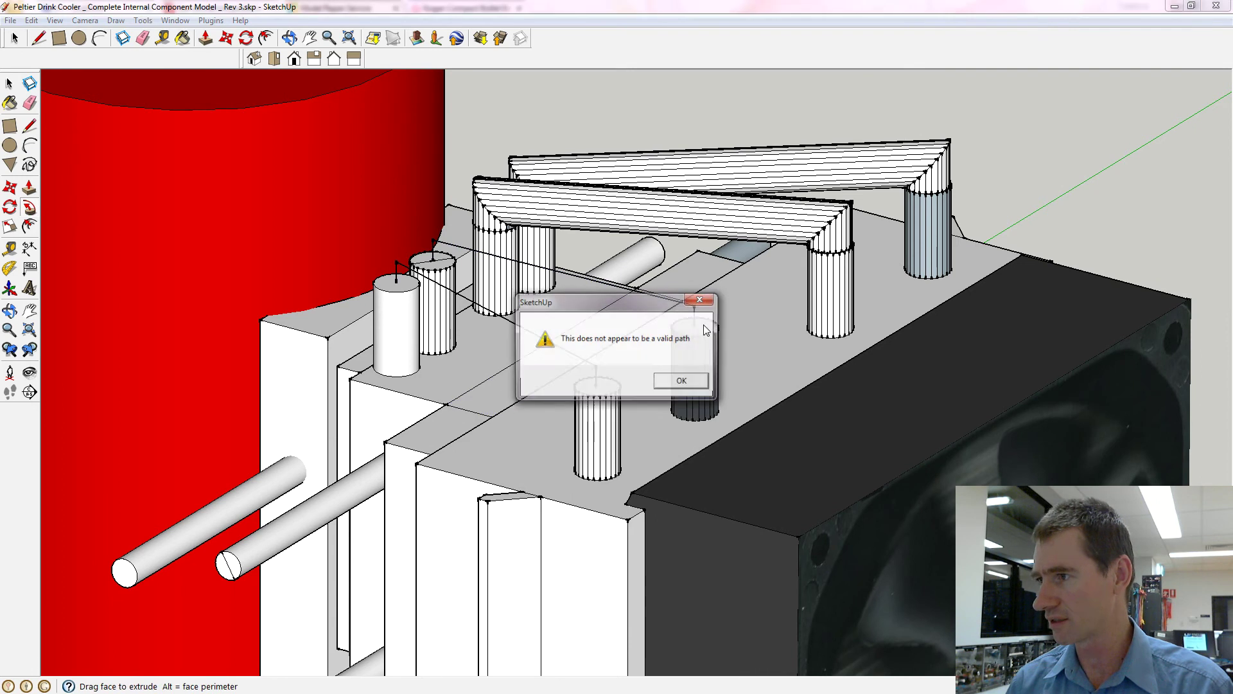
{"action": "left_click", "coordinate": [687, 387]}
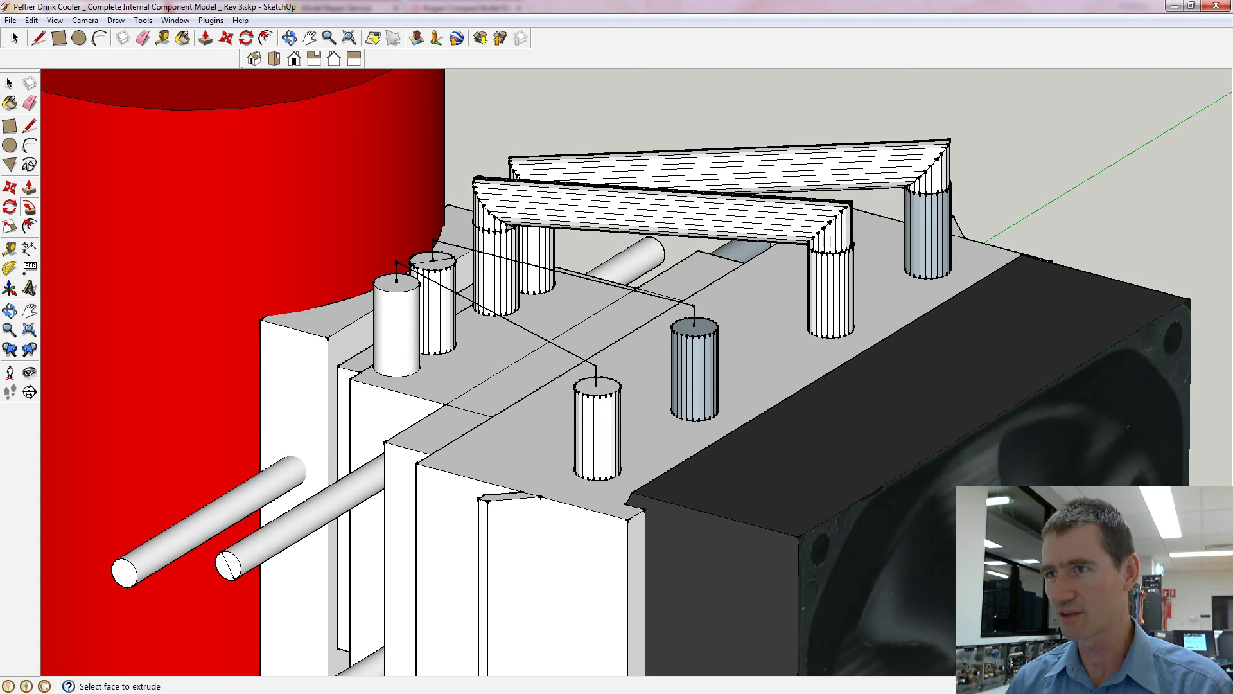
{"action": "left_click", "coordinate": [12, 40]}
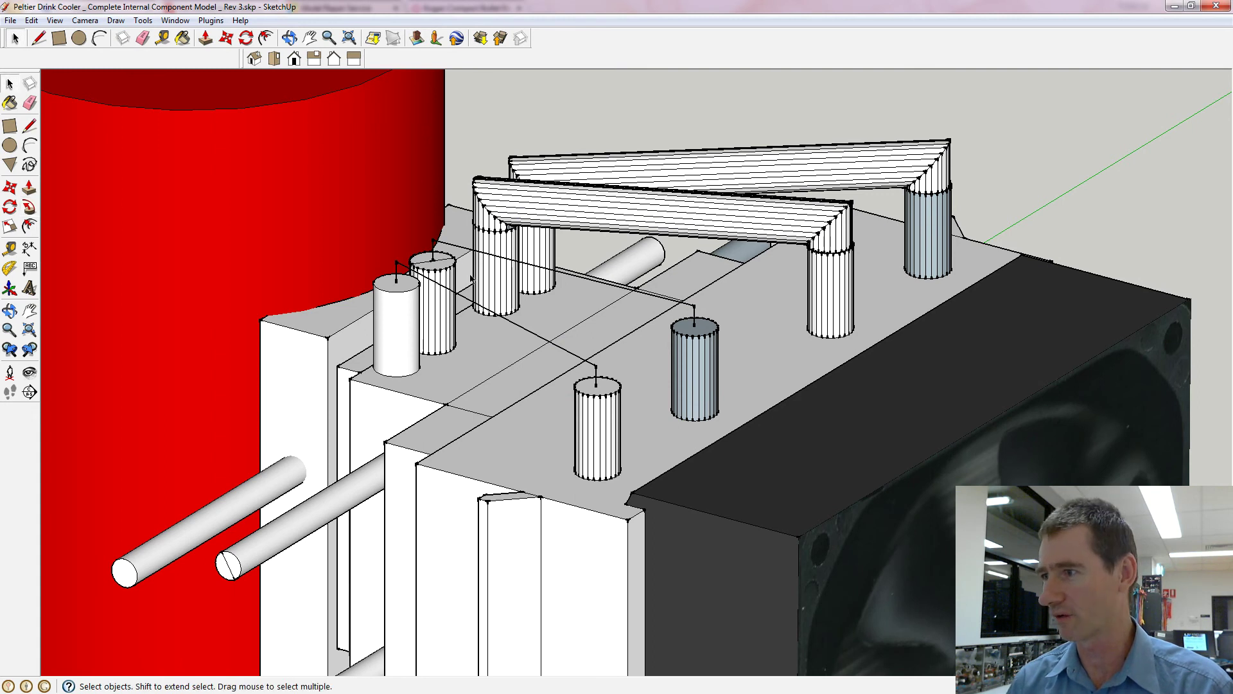
Delete two radial edges on the striped cylinder's top
{"action": "scroll", "coordinate": [453, 270], "scroll_direction": "up", "scroll_amount": 5}
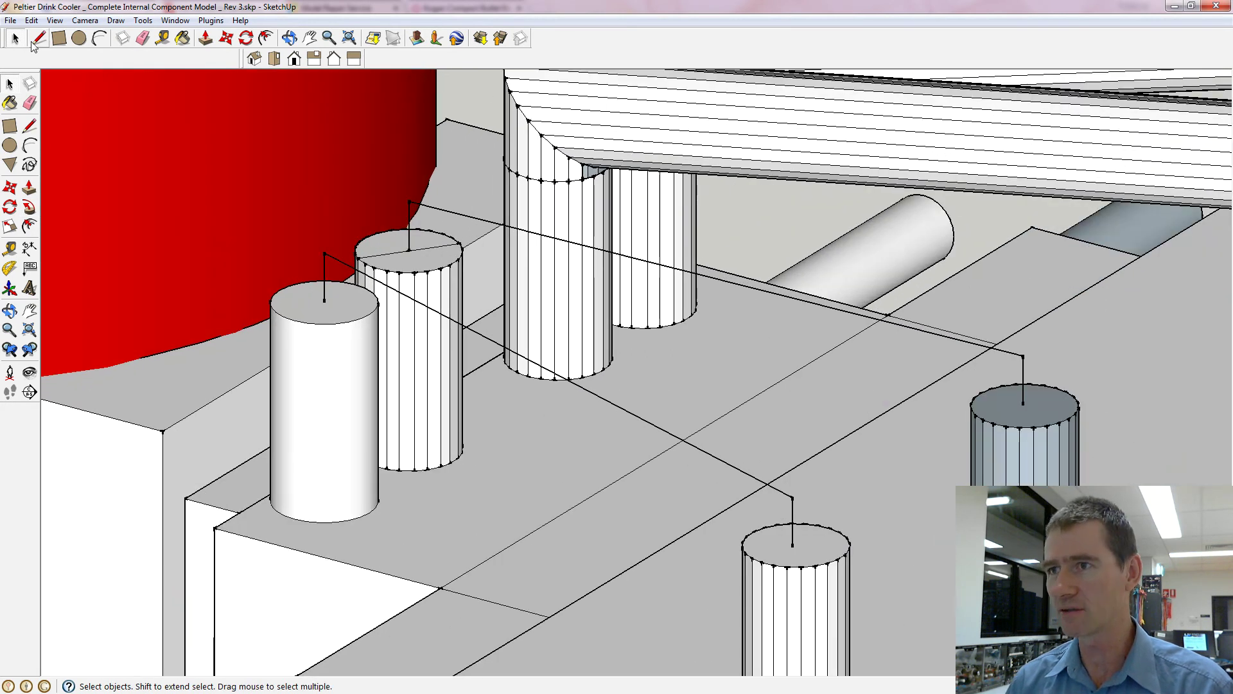
{"action": "left_click", "coordinate": [394, 255]}
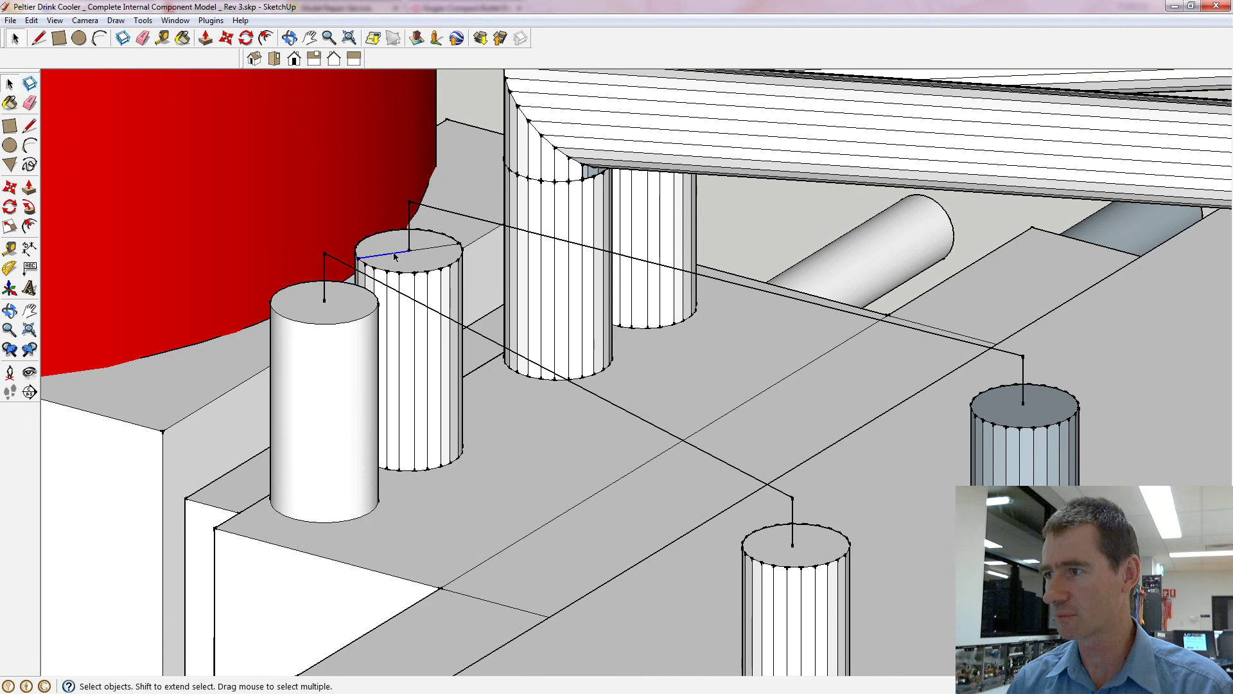
{"action": "left_click", "coordinate": [436, 249], "text": "shift"}
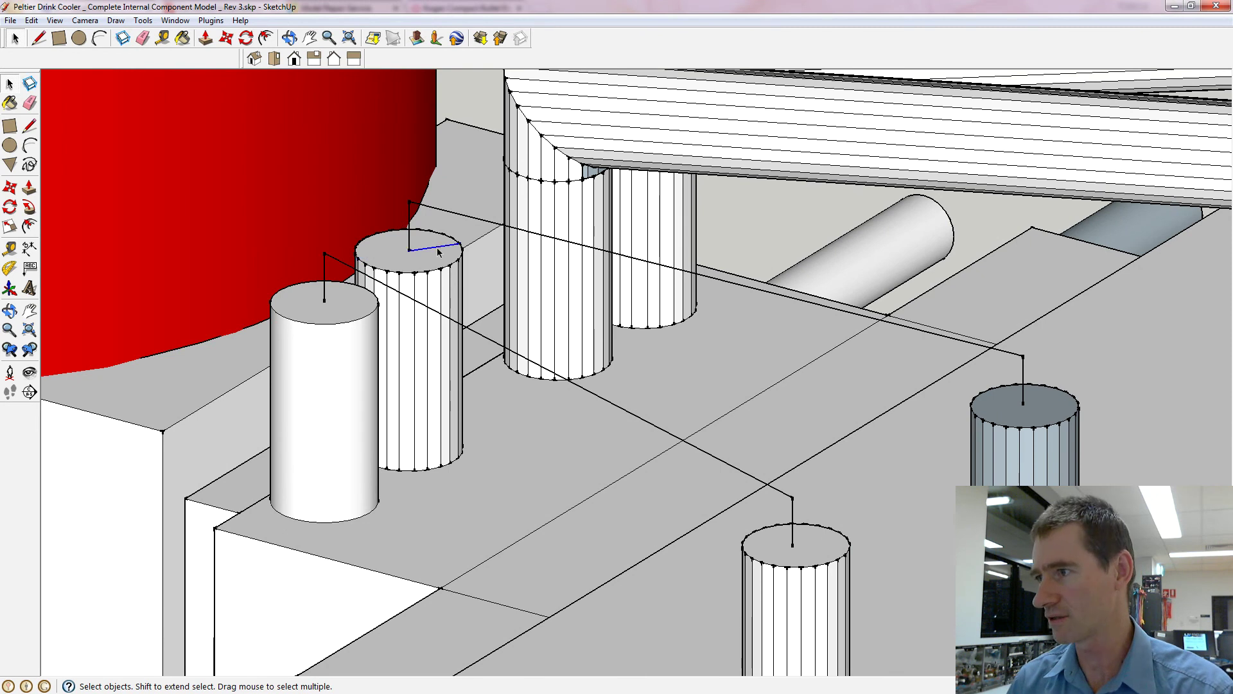
{"action": "key", "text": "Delete"}
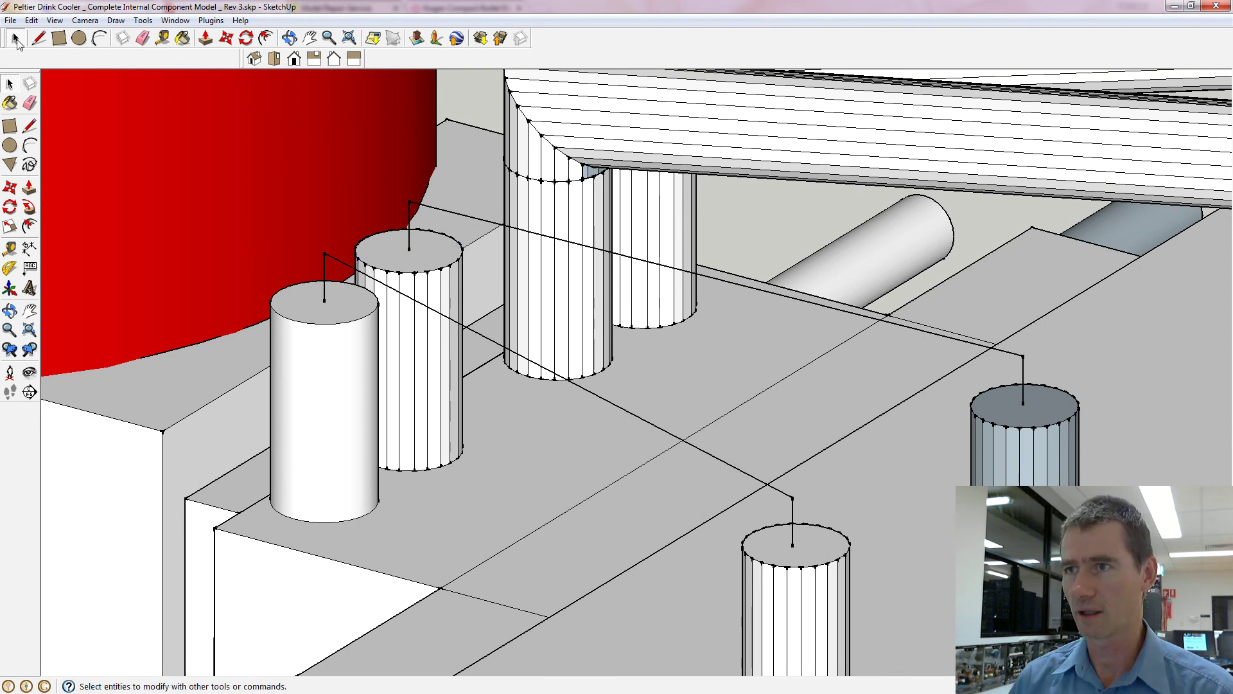
Select the vertical line, long connecting edge and far-right vertical line as the sweep path
{"action": "left_click", "coordinate": [410, 236]}
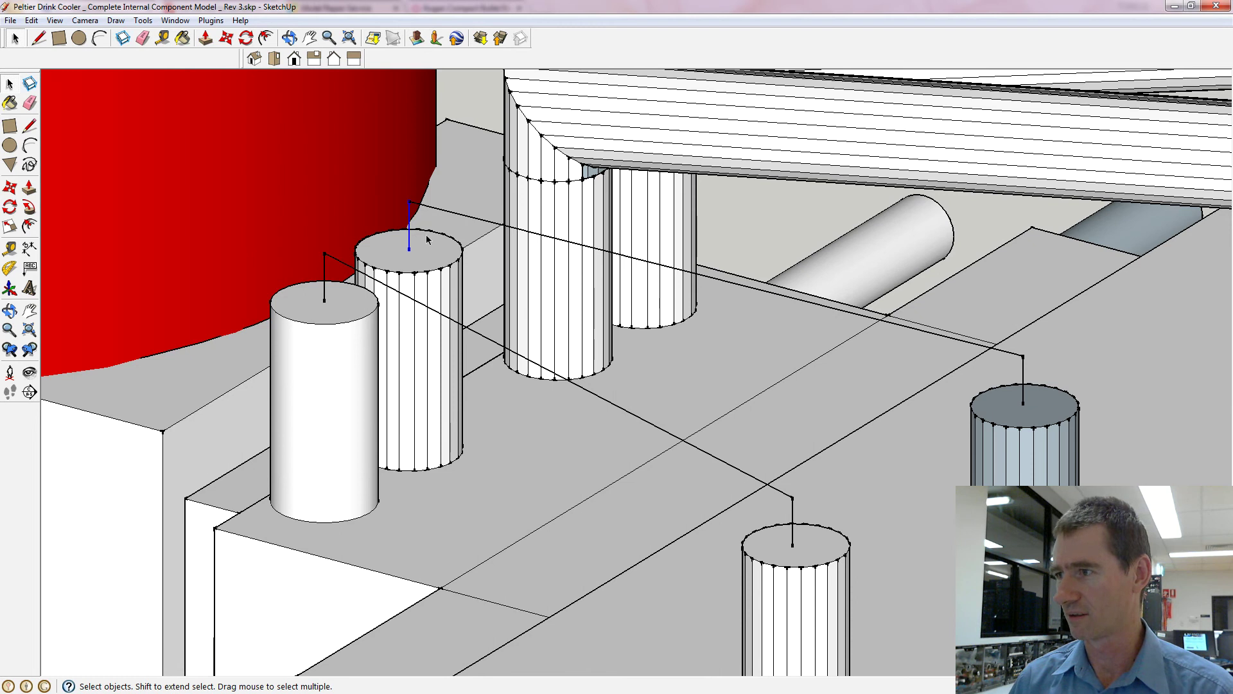
{"action": "left_click", "coordinate": [479, 219], "text": "shift"}
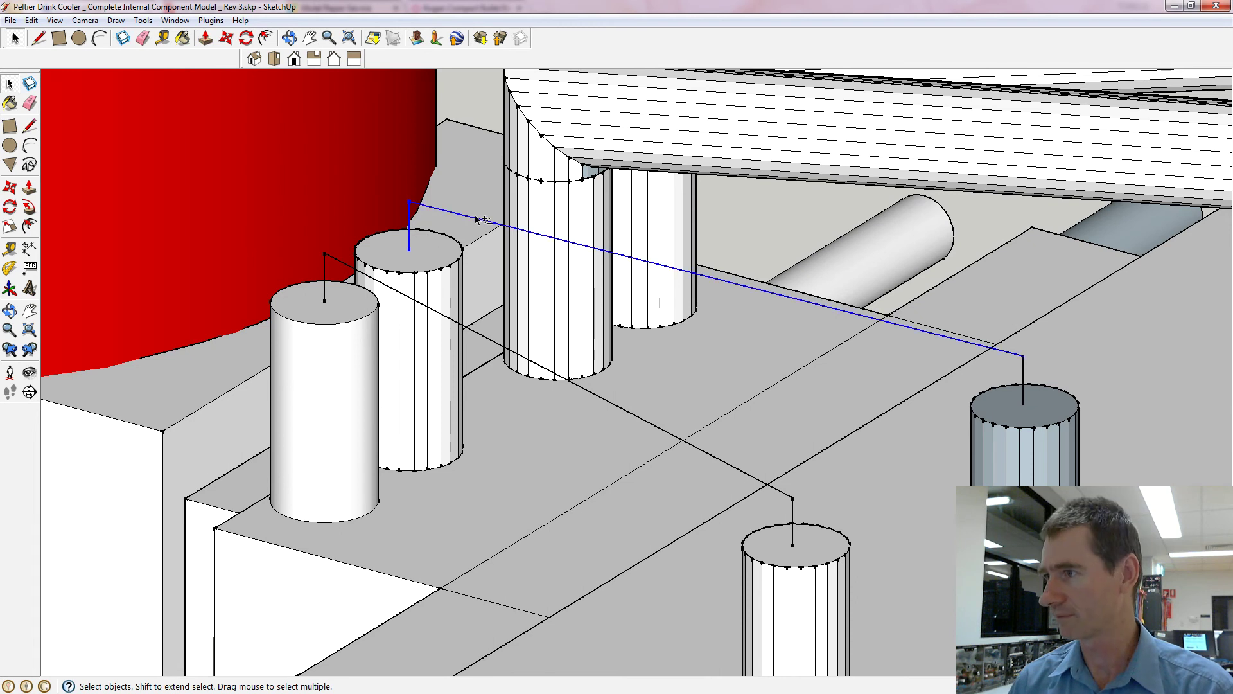
{"action": "left_click", "coordinate": [1023, 379], "text": "shift"}
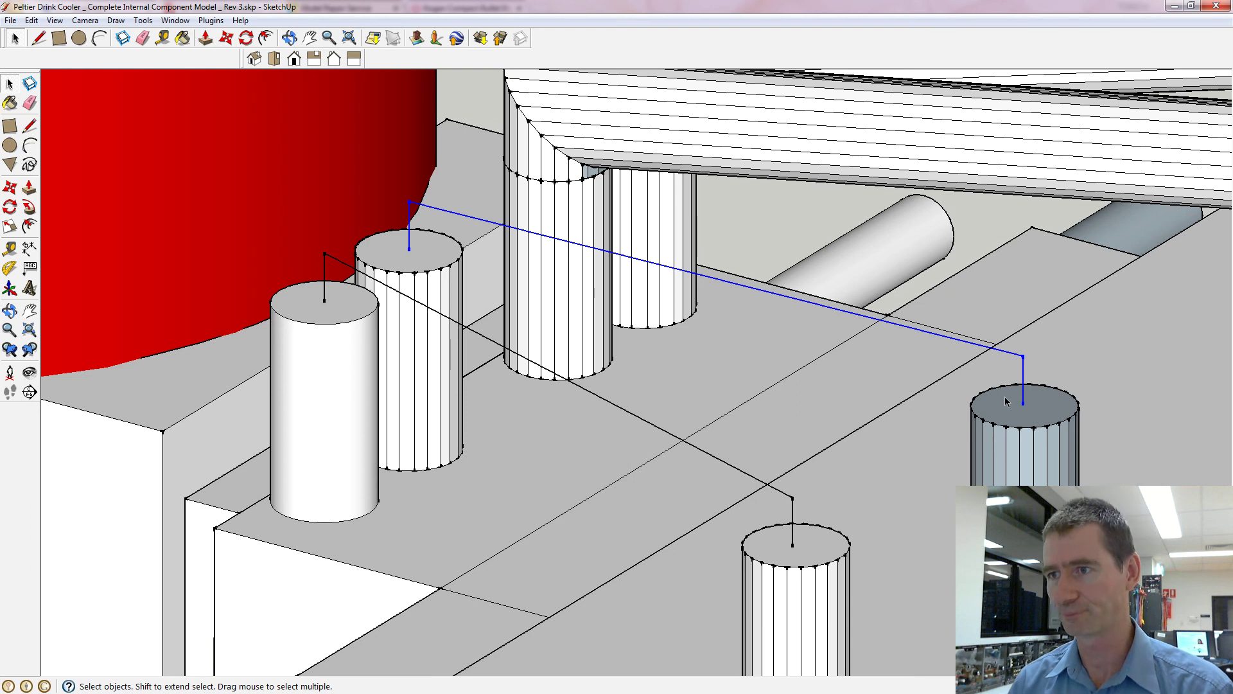
{"action": "left_click", "coordinate": [29, 206]}
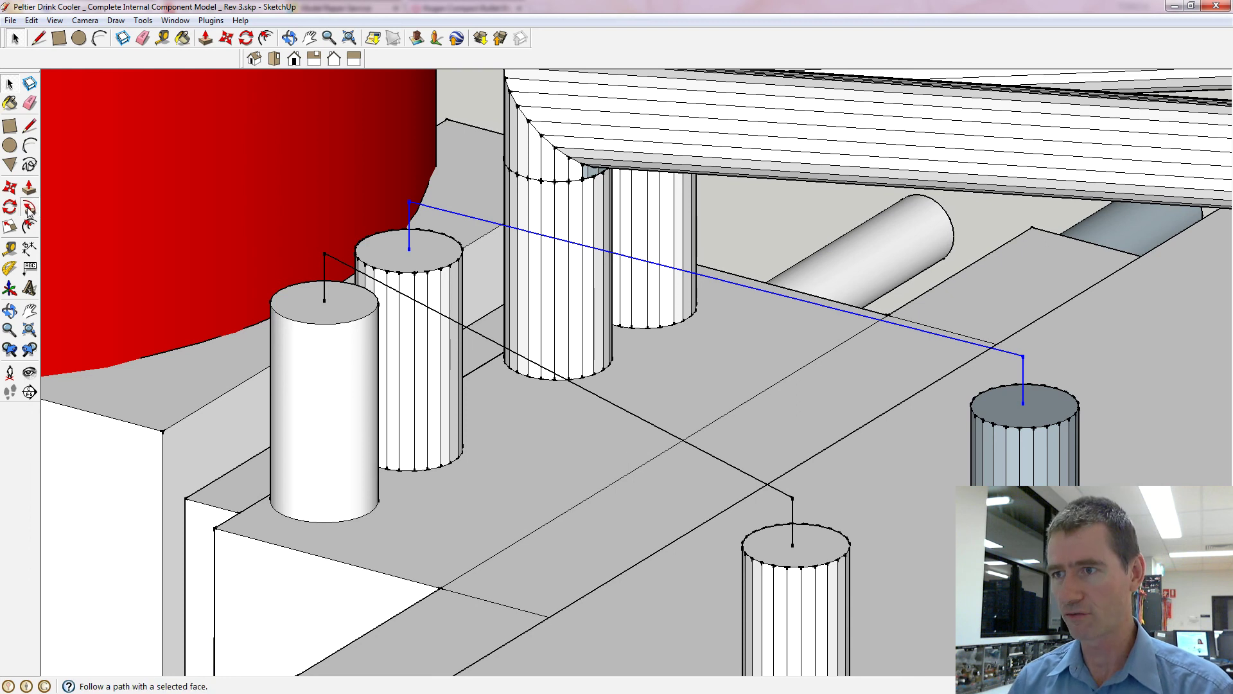
Follow Me the striped cylinder's top face along the path to form the bent tube
{"action": "left_click", "coordinate": [415, 262]}
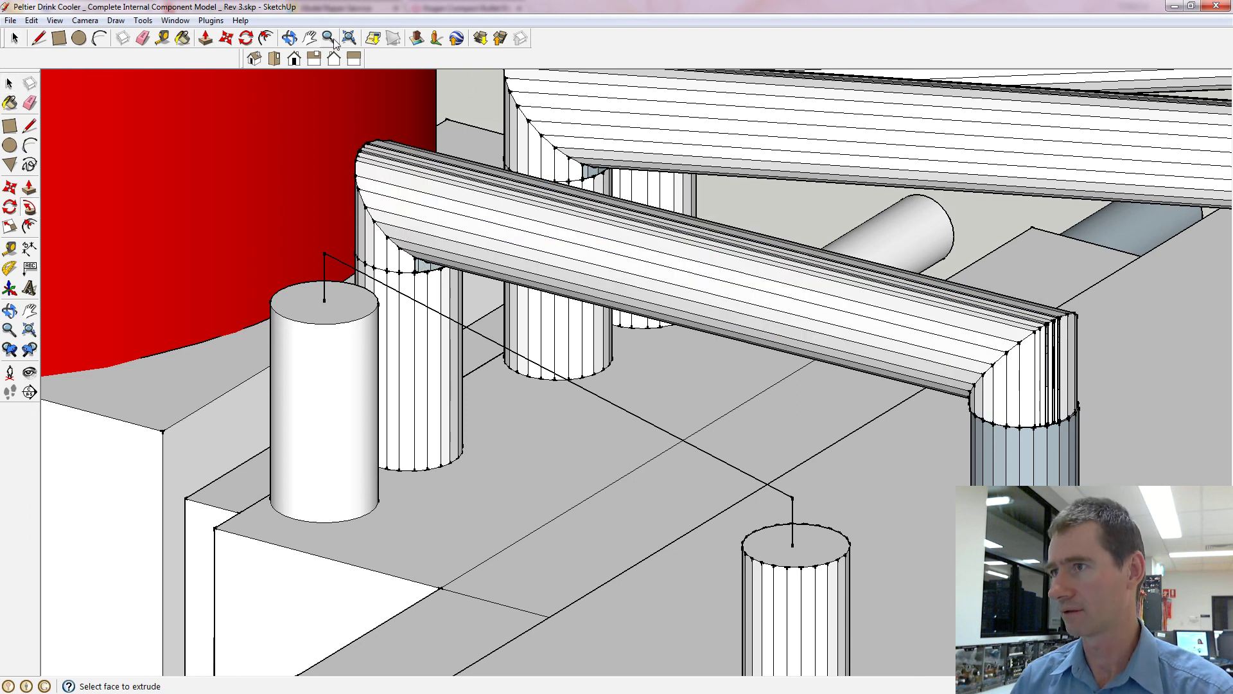
{"action": "left_click", "coordinate": [295, 39]}
{"action": "left_click_drag", "start_coordinate": [822, 276], "coordinate": [742, 325]}
{"action": "scroll", "coordinate": [742, 324], "scroll_direction": "up", "scroll_amount": 6}
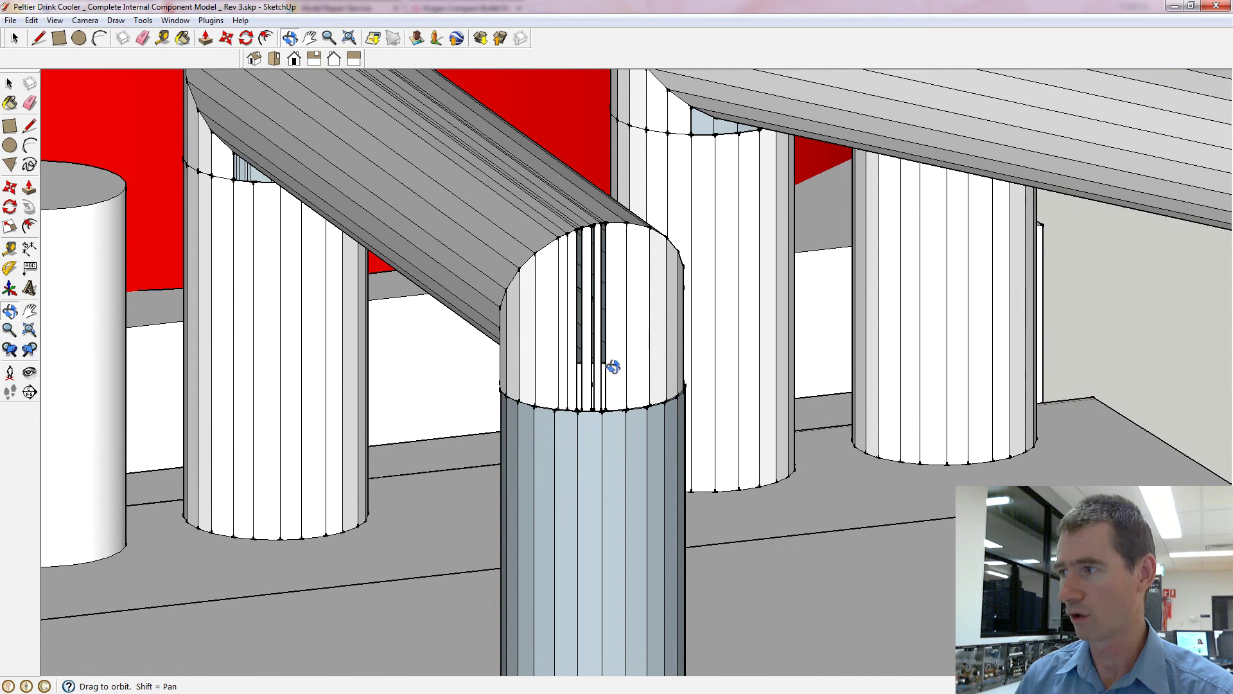
Draw a vertical edge from the tube's top edge down to the bottom vertex at the joint
{"action": "left_click_drag", "start_coordinate": [611, 364], "coordinate": [616, 366]}
{"action": "left_click", "coordinate": [14, 39]}
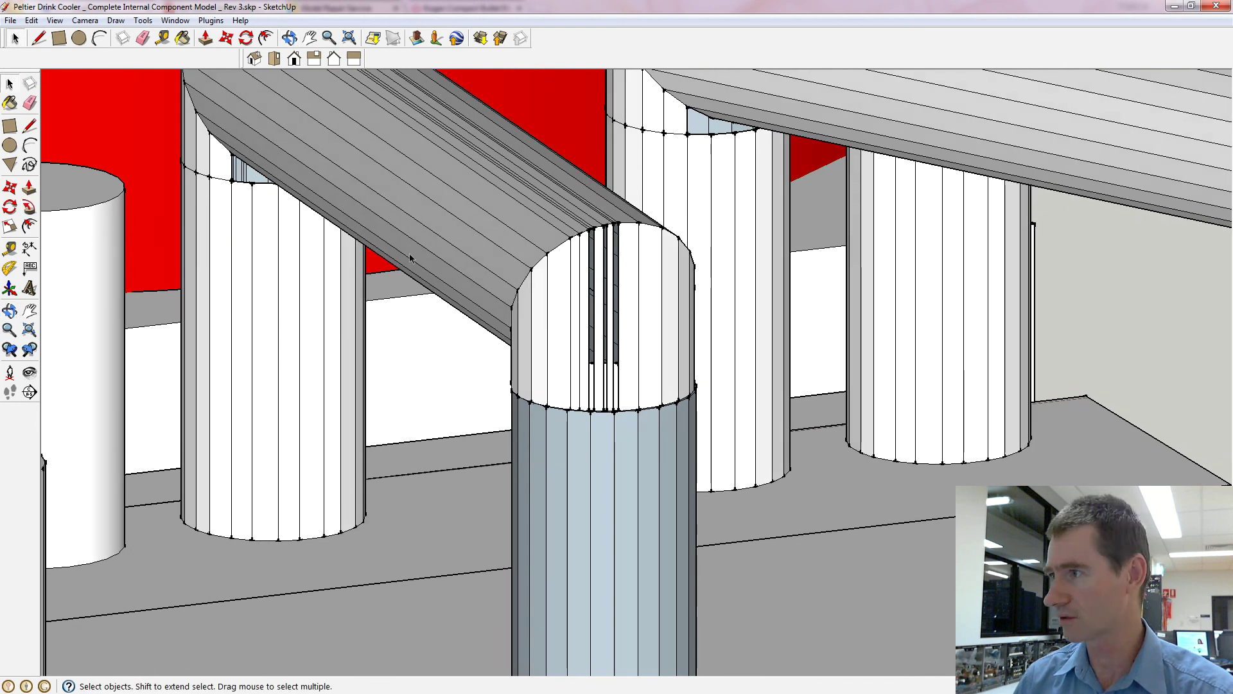
{"action": "scroll", "coordinate": [586, 271], "scroll_direction": "up", "scroll_amount": 1}
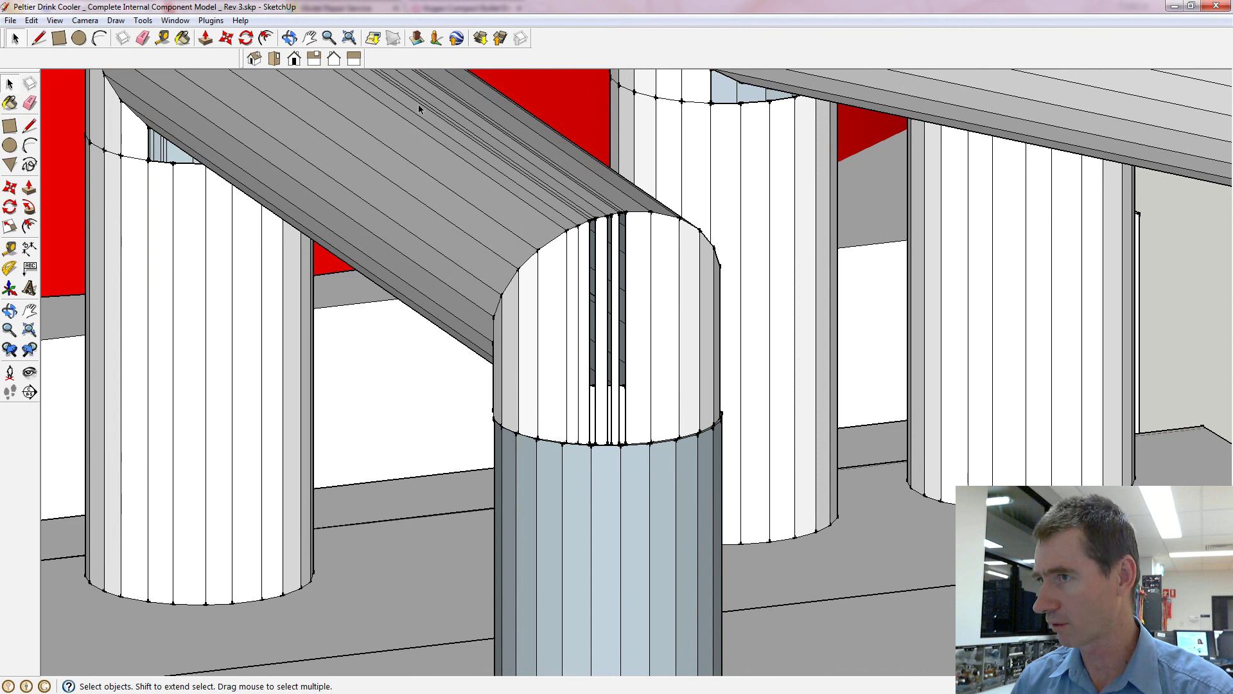
{"action": "left_click", "coordinate": [39, 38]}
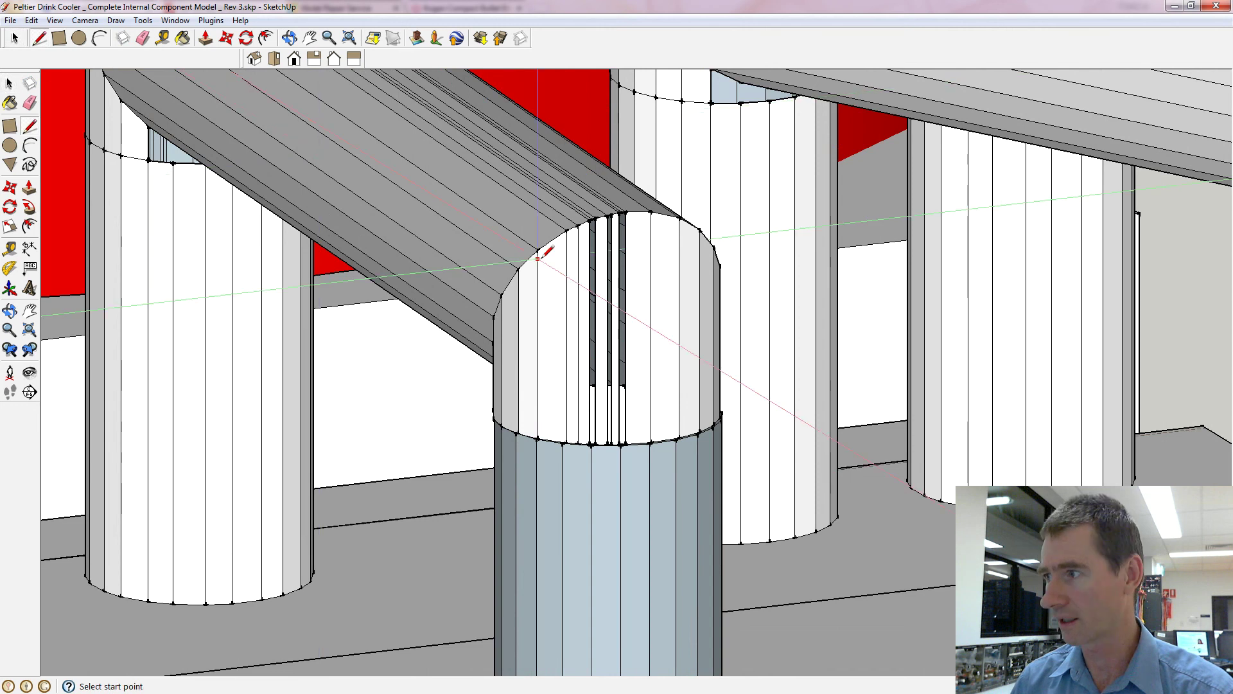
{"action": "left_click", "coordinate": [590, 220]}
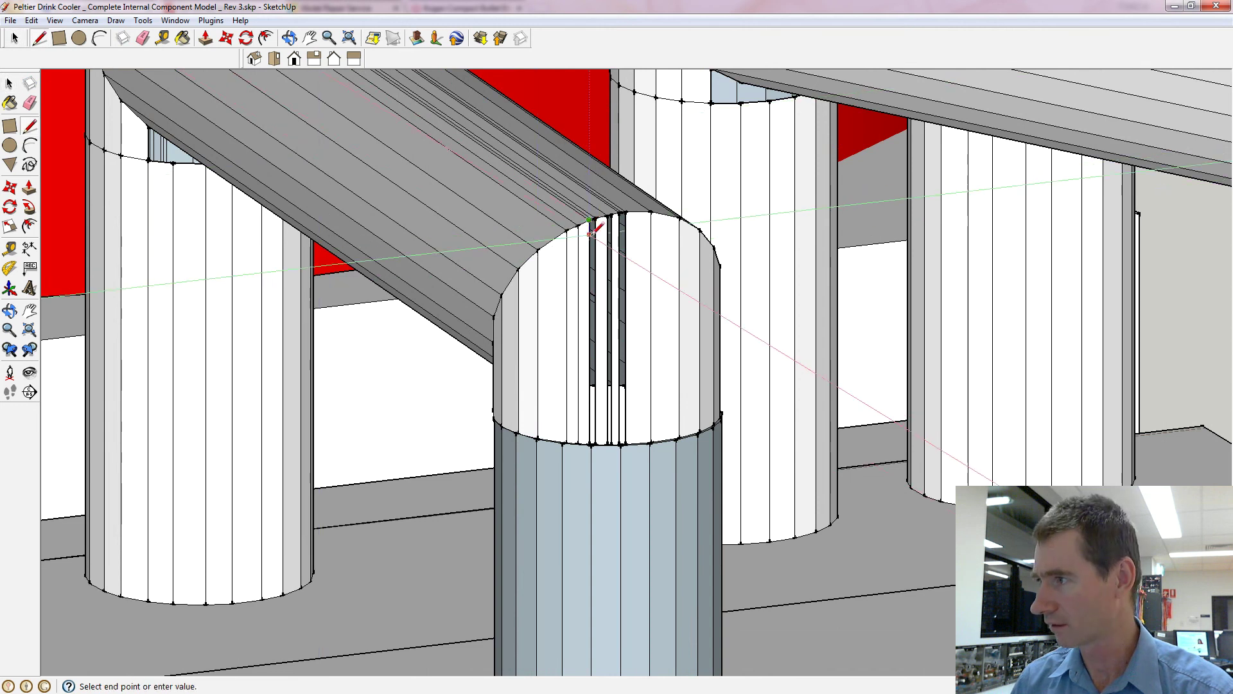
{"action": "left_click", "coordinate": [591, 443]}
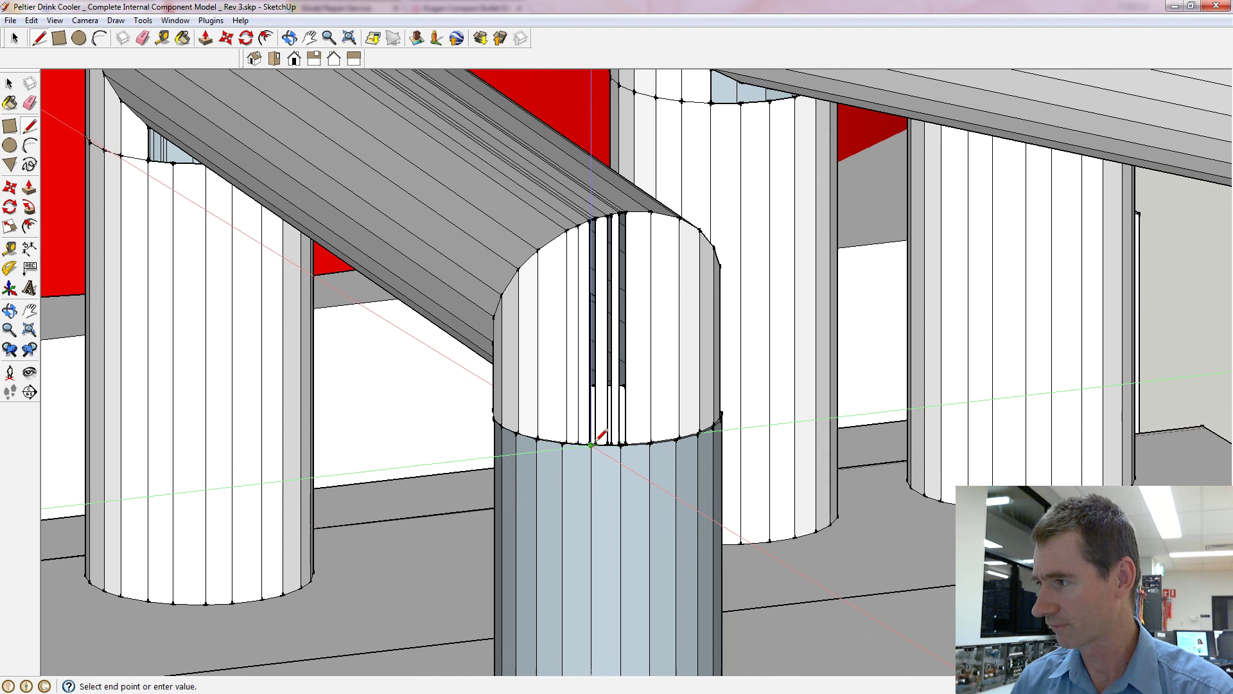
{"action": "left_click", "coordinate": [611, 216]}
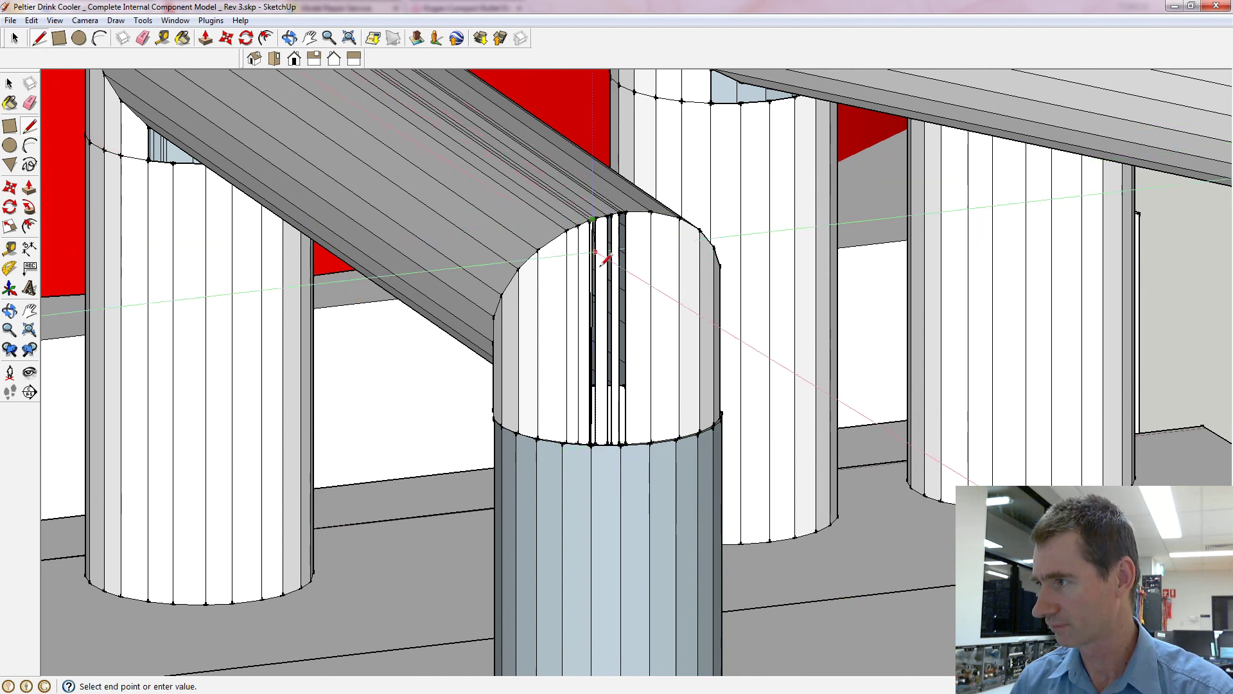
{"action": "scroll", "coordinate": [592, 441], "scroll_direction": "up", "scroll_amount": 4}
{"action": "left_click", "coordinate": [591, 443]}
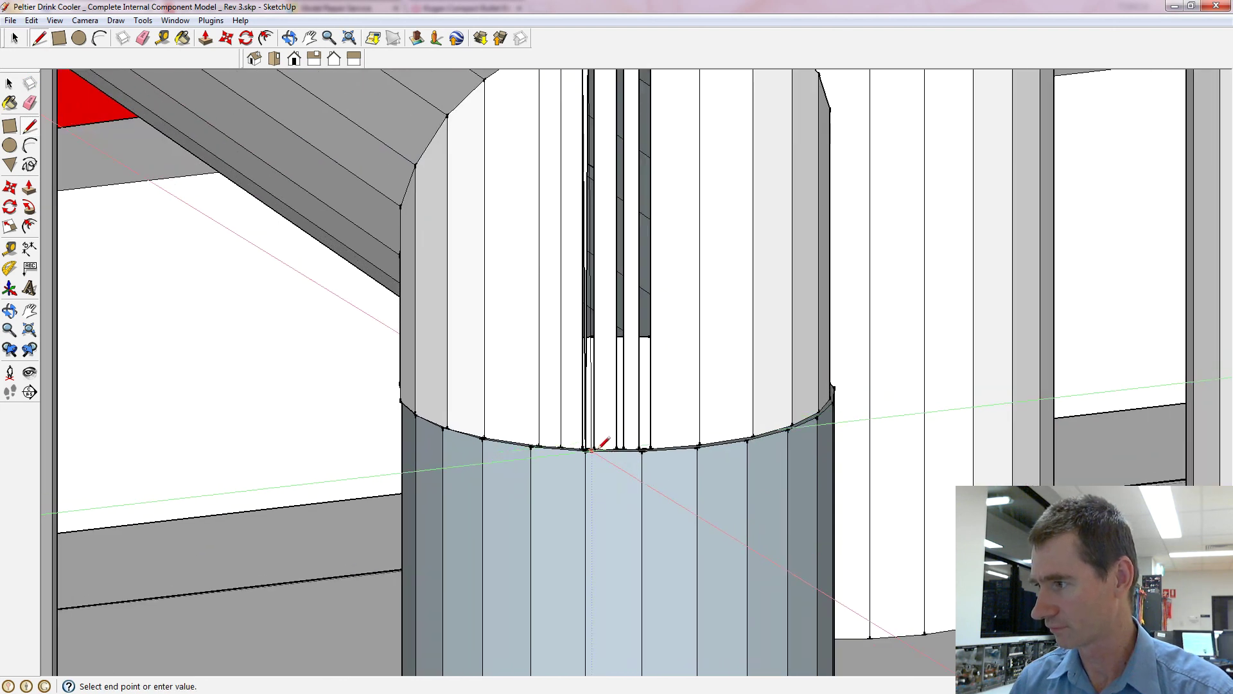
{"action": "left_click", "coordinate": [594, 441]}
Pan and zoom out to bring the neighbouring cylinders into view
{"action": "left_click", "coordinate": [309, 38]}
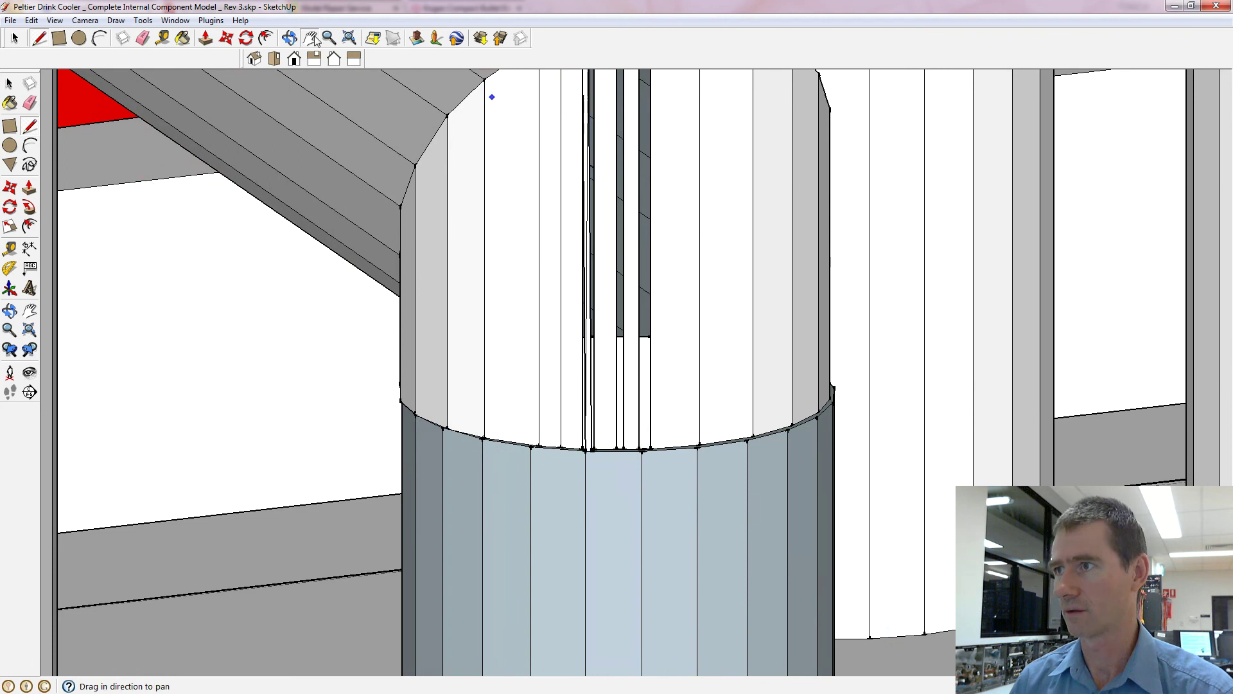
{"action": "left_click_drag", "start_coordinate": [303, 306], "coordinate": [762, 294]}
{"action": "scroll", "coordinate": [661, 298], "scroll_direction": "down", "scroll_amount": 5}
{"action": "left_click", "coordinate": [289, 38]}
{"action": "left_click_drag", "start_coordinate": [311, 305], "coordinate": [374, 322]}
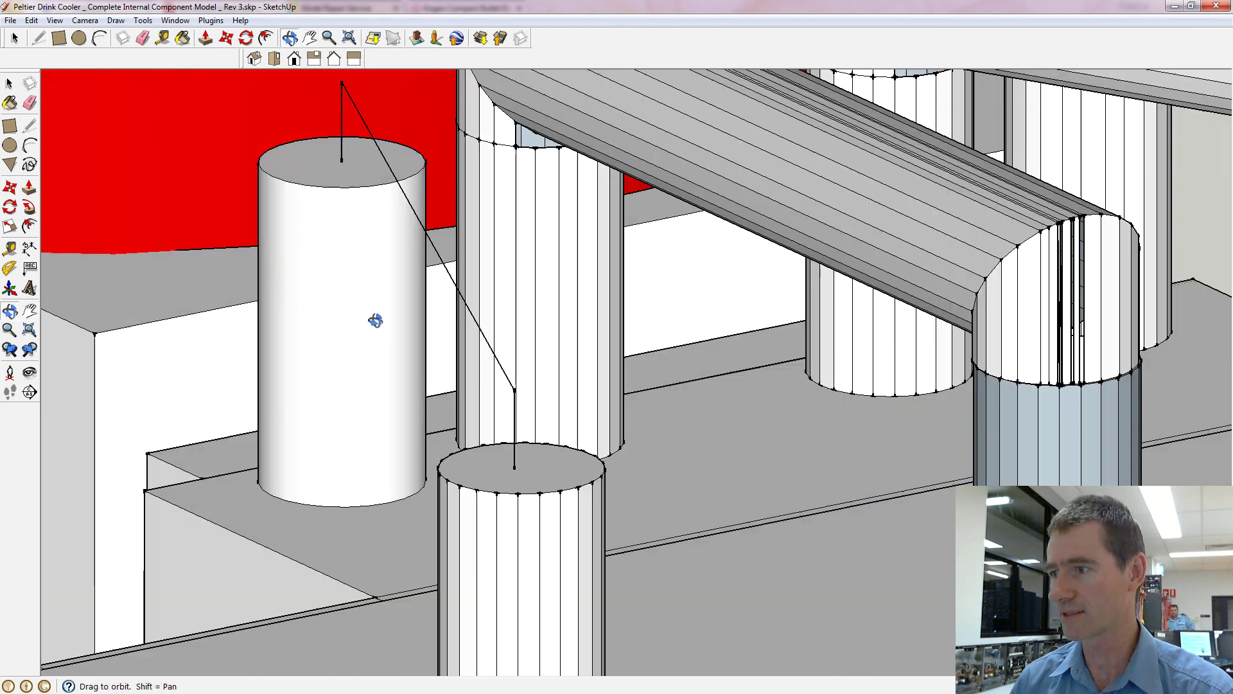
{"action": "key", "text": "space"}
{"action": "right_click", "coordinate": [530, 471]}
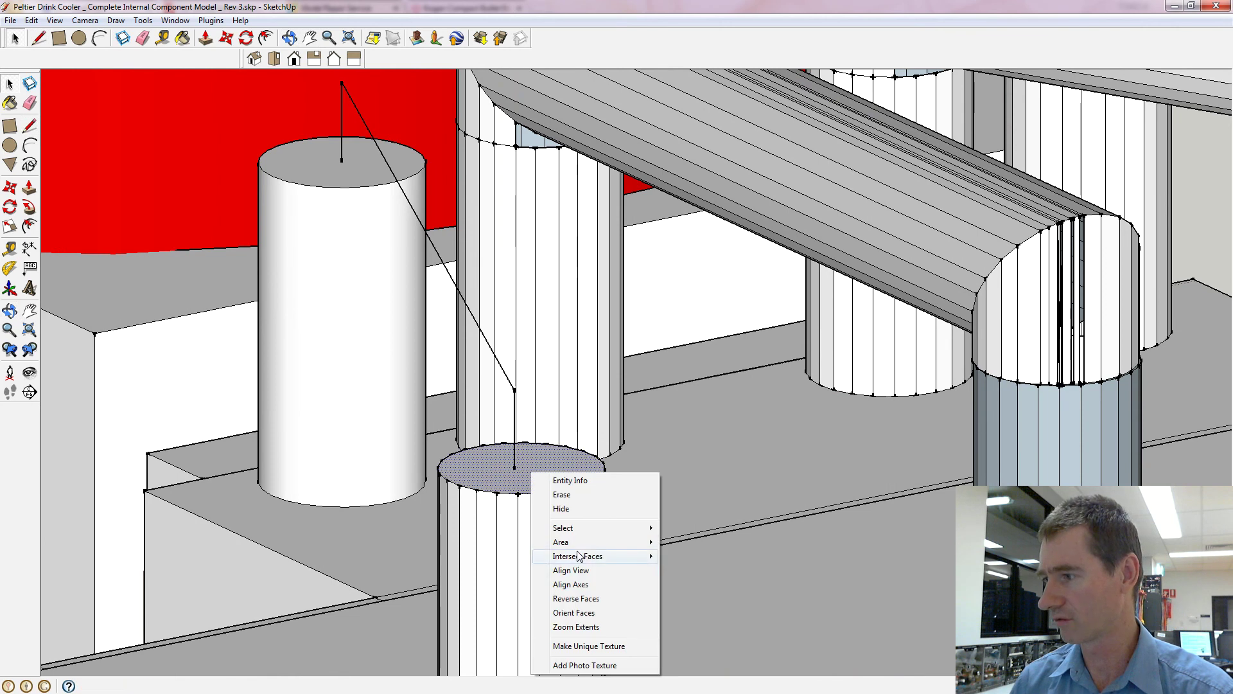
{"action": "left_click", "coordinate": [576, 598]}
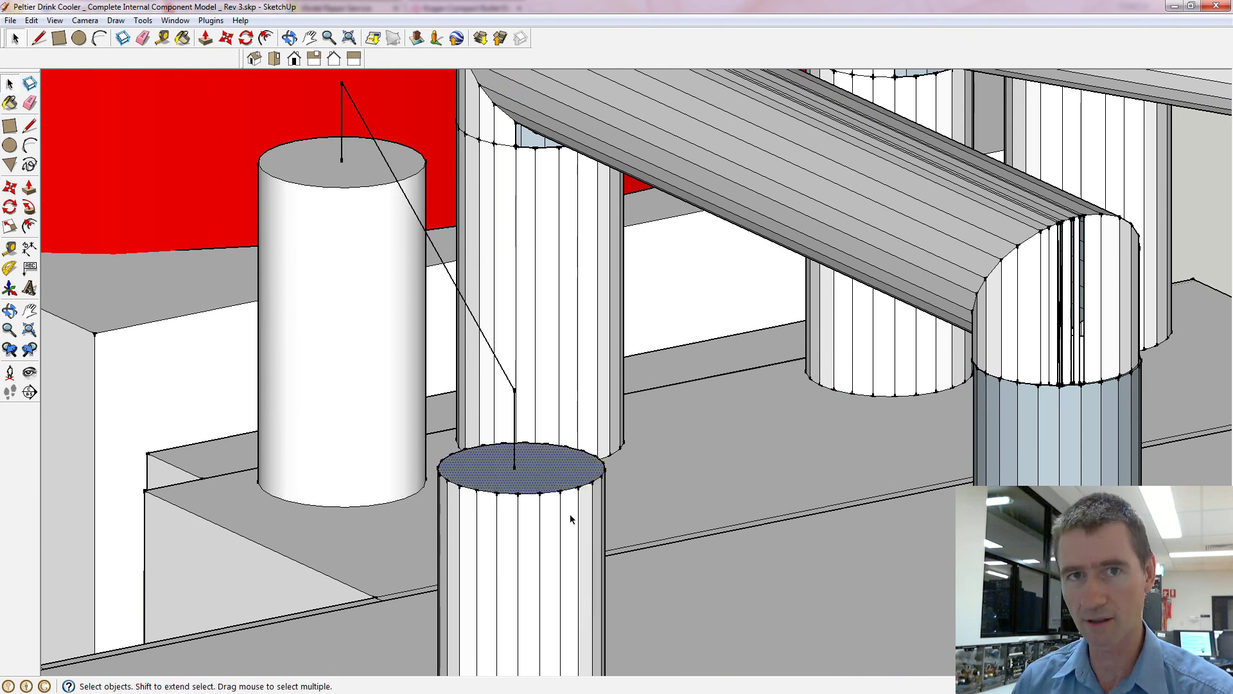
{"action": "right_click", "coordinate": [549, 476]}
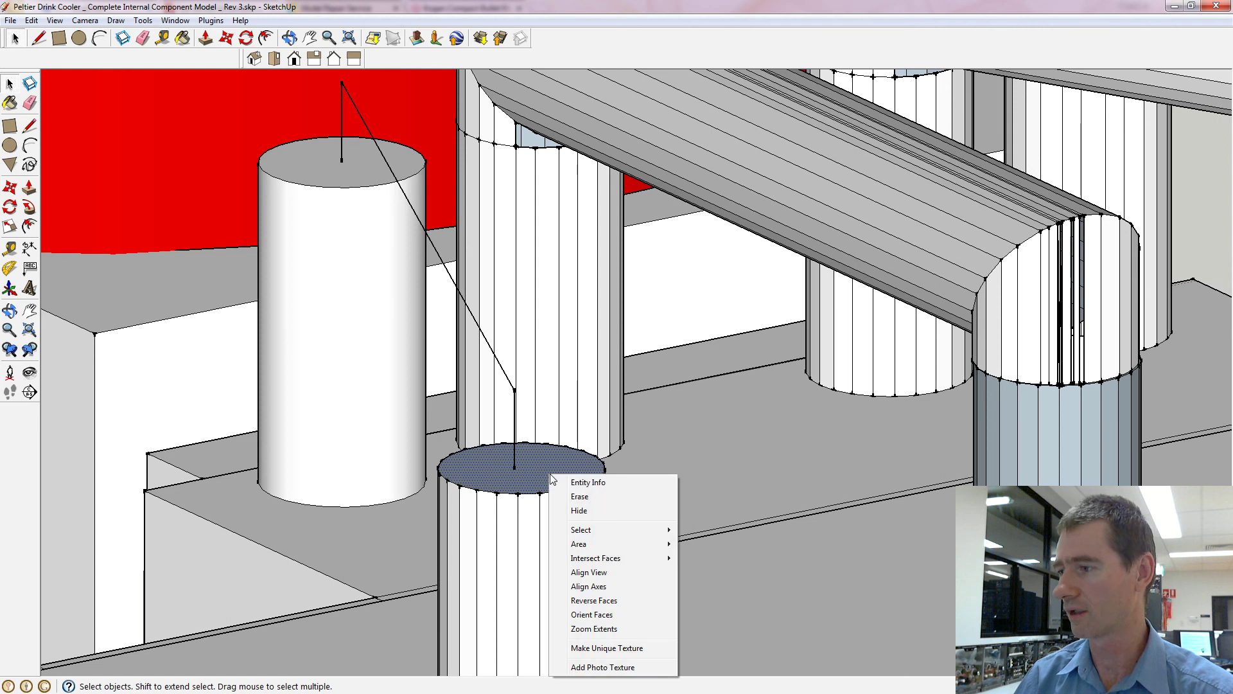
{"action": "left_click", "coordinate": [588, 603]}
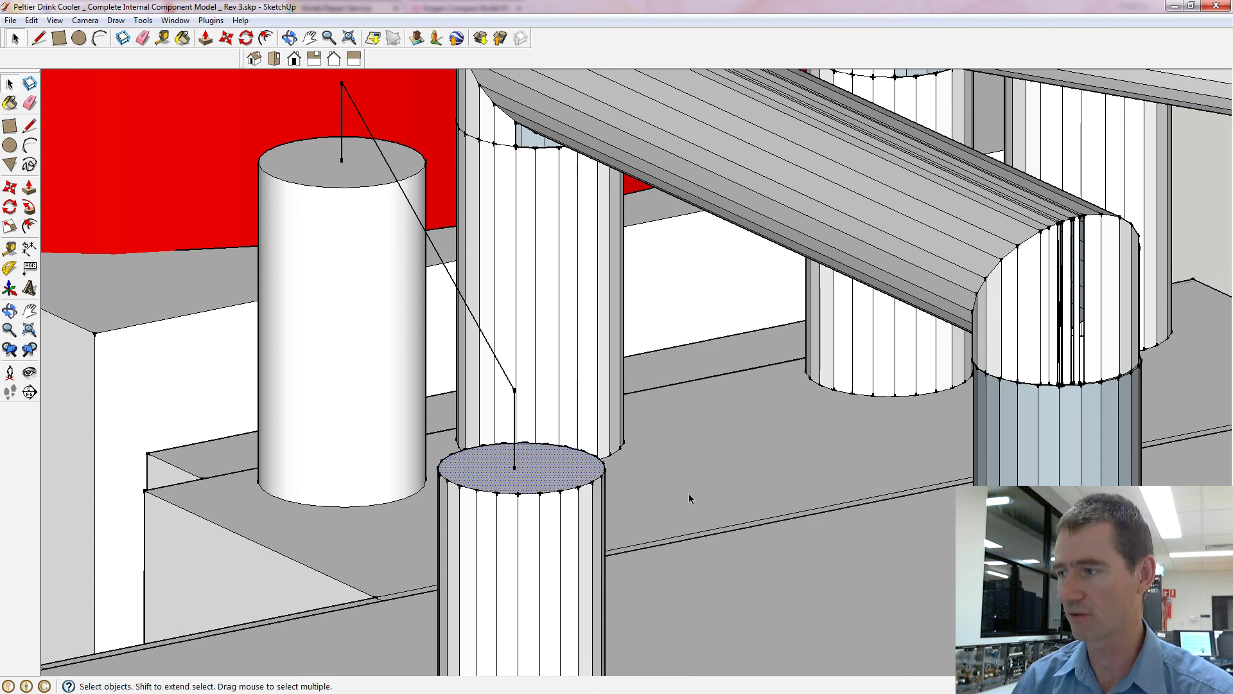
{"action": "left_click", "coordinate": [701, 483]}
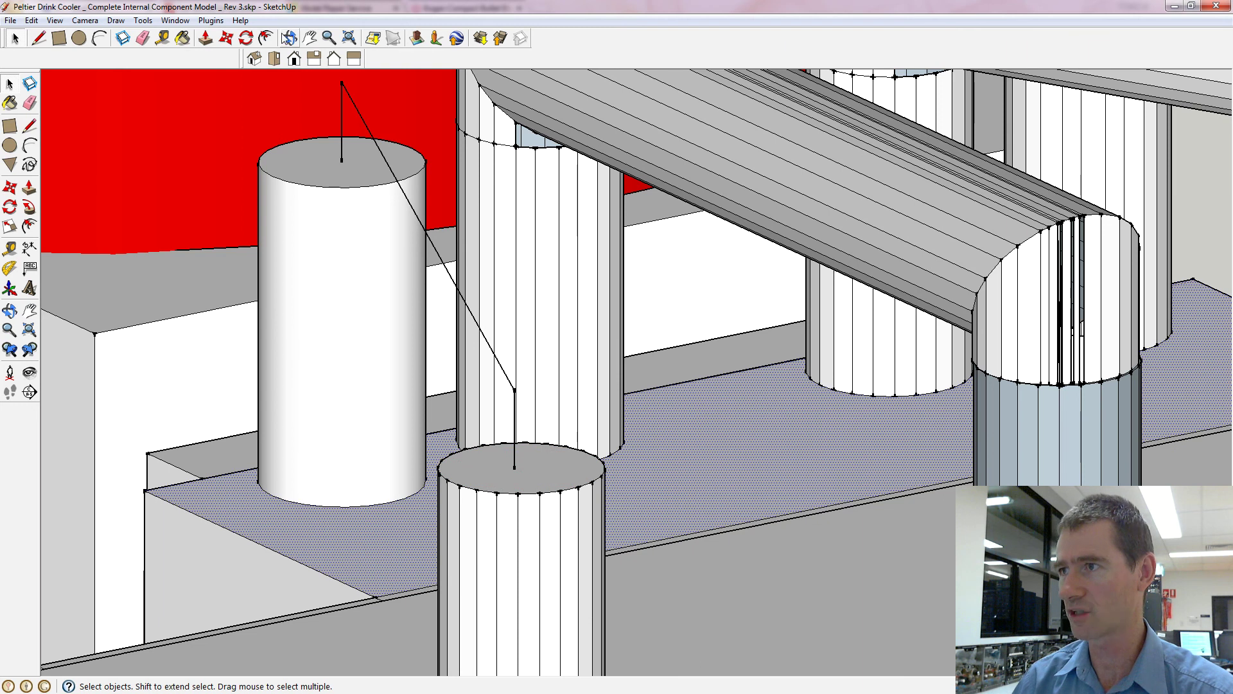
{"action": "middle_click_drag", "start_coordinate": [679, 338], "coordinate": [716, 344]}
{"action": "scroll", "coordinate": [603, 313], "scroll_direction": "up", "scroll_amount": 6}
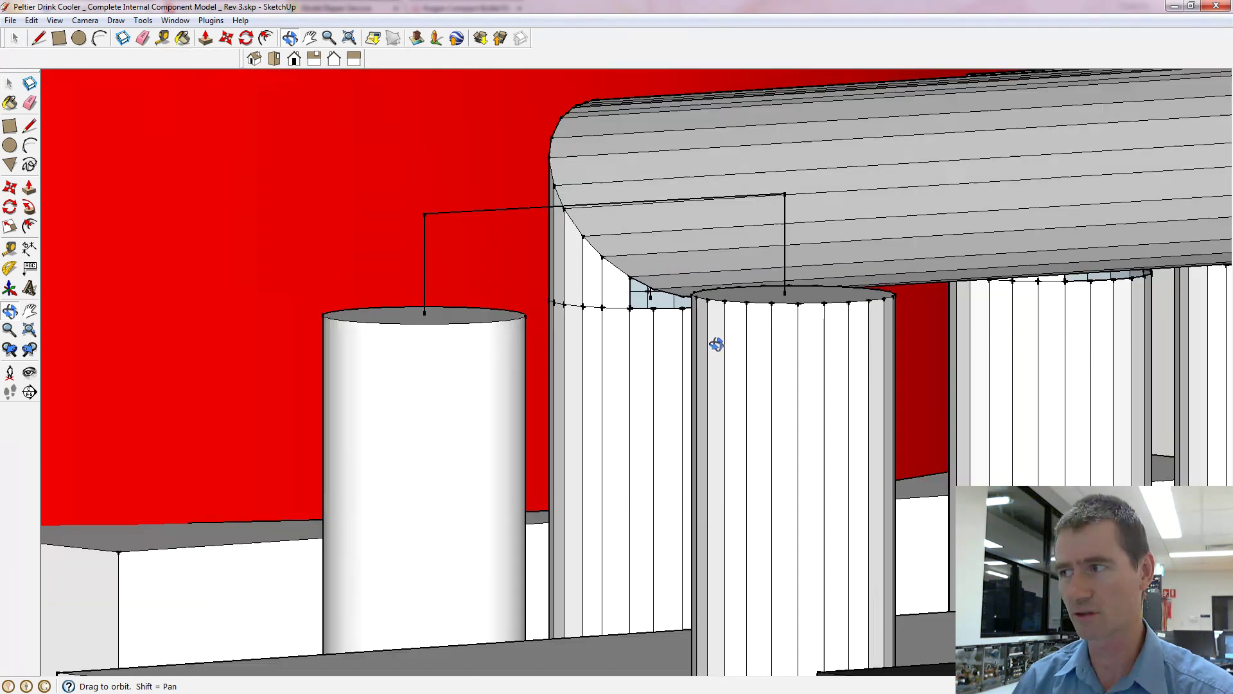
{"action": "scroll", "coordinate": [716, 344], "scroll_direction": "down", "scroll_amount": 2}
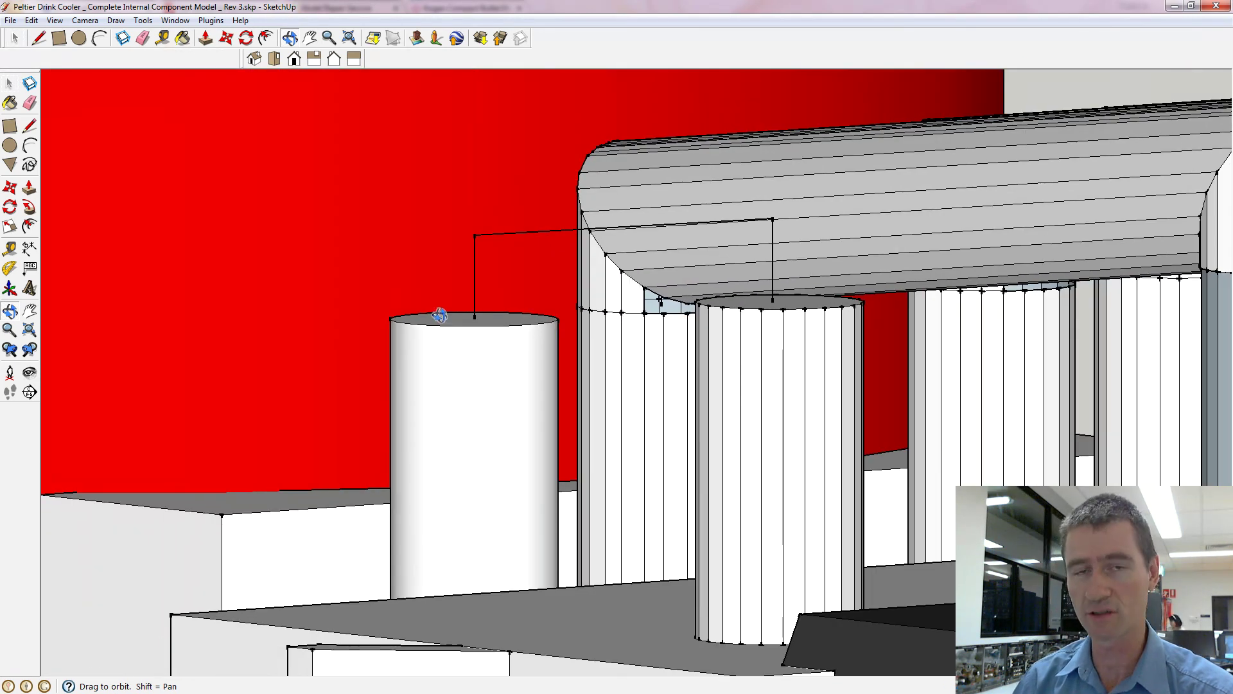